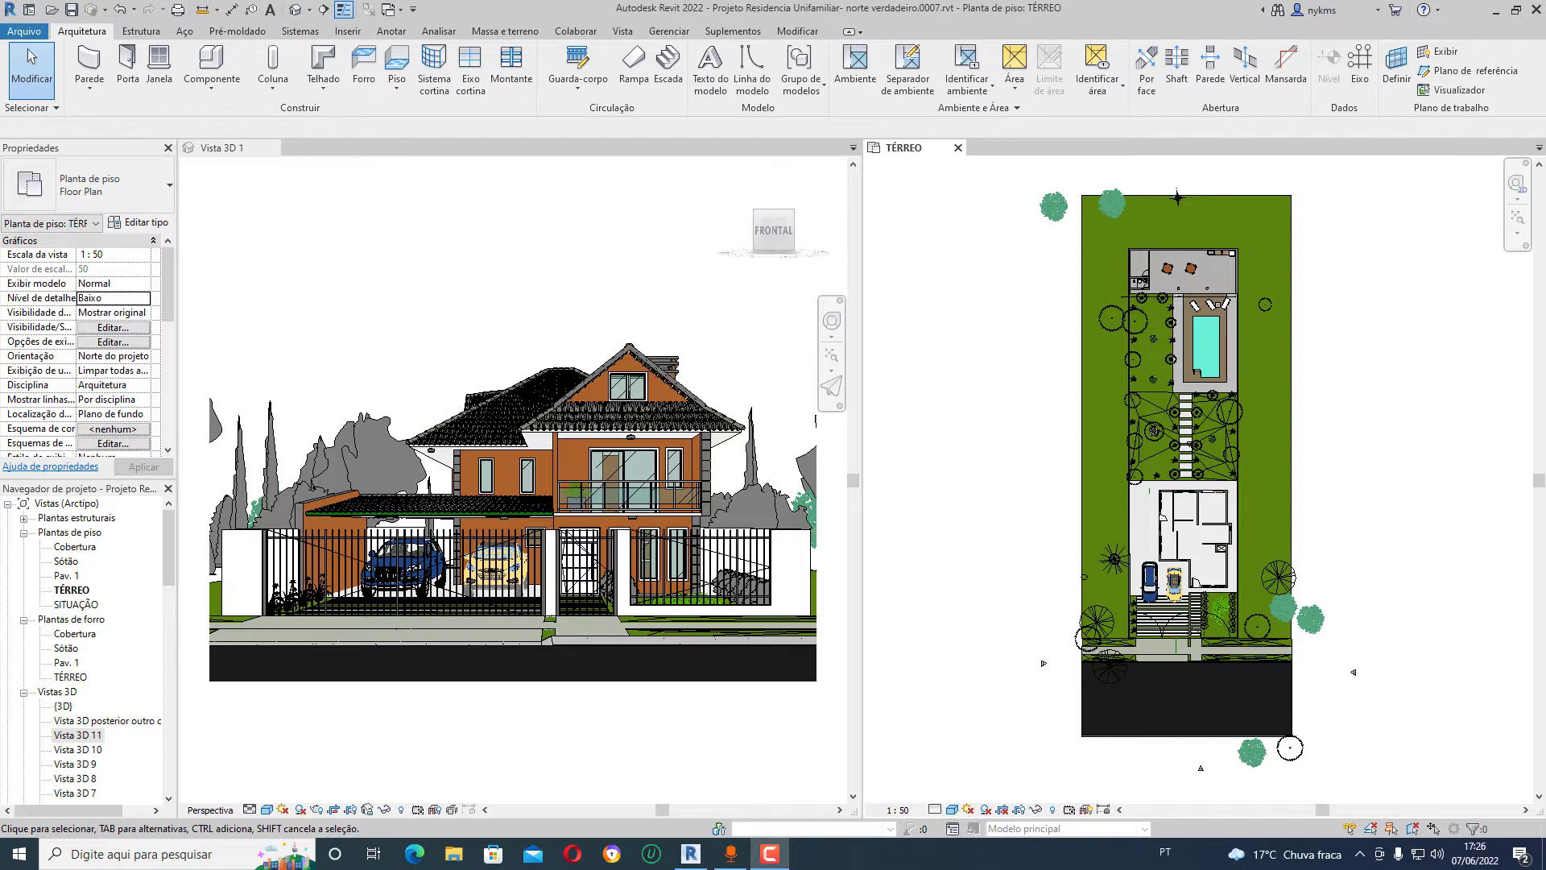
- Return the tiled views to tabs with TW, leaving the TÉRREO floor plan filling the window
key(t)
key(w)
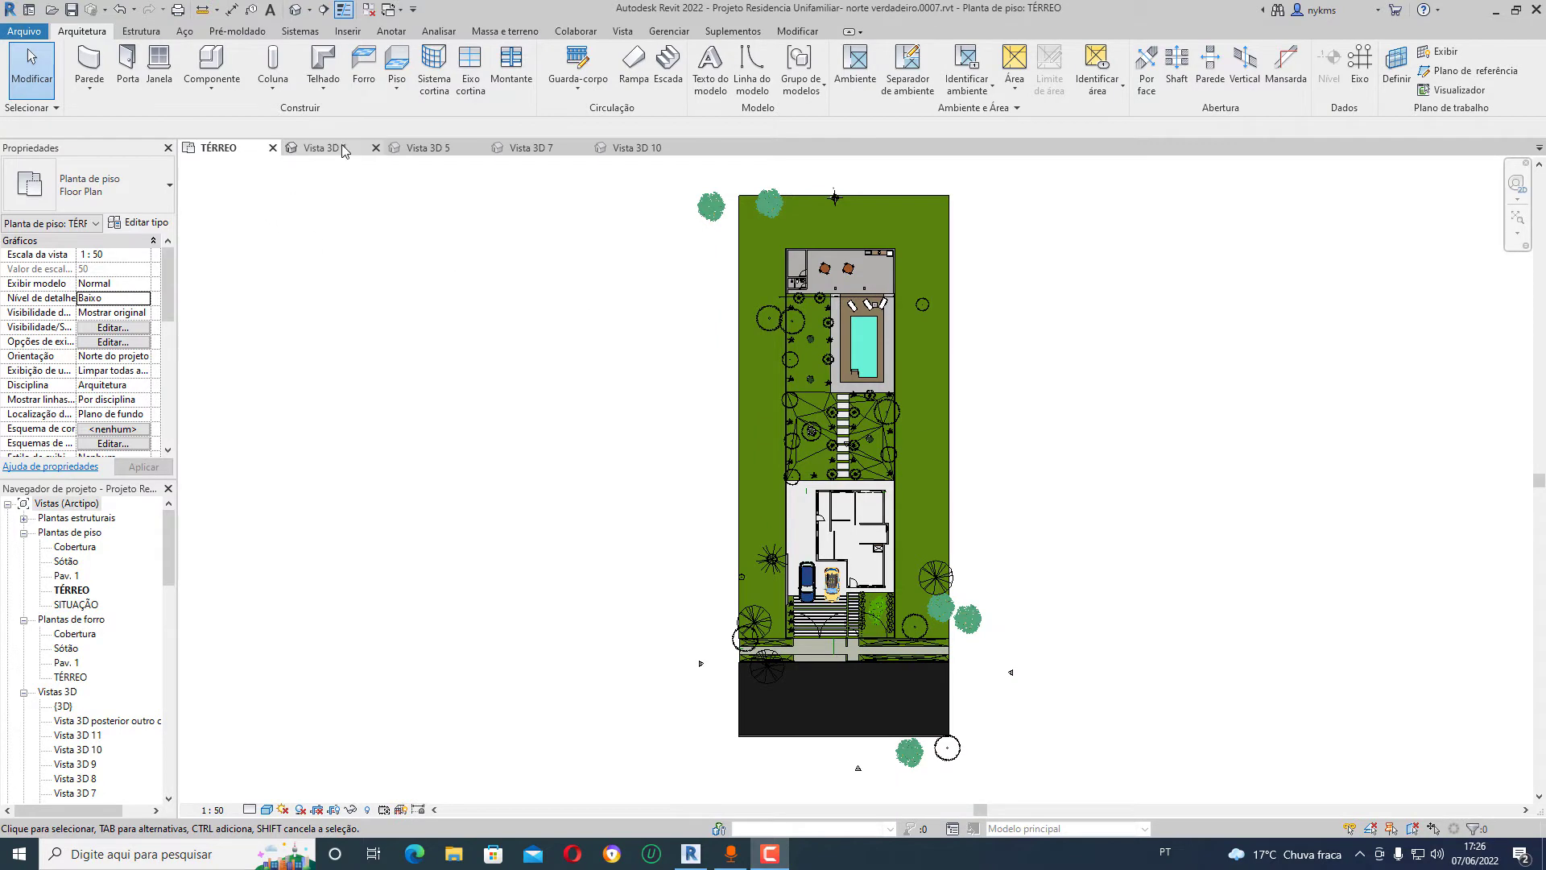
click(340, 148)
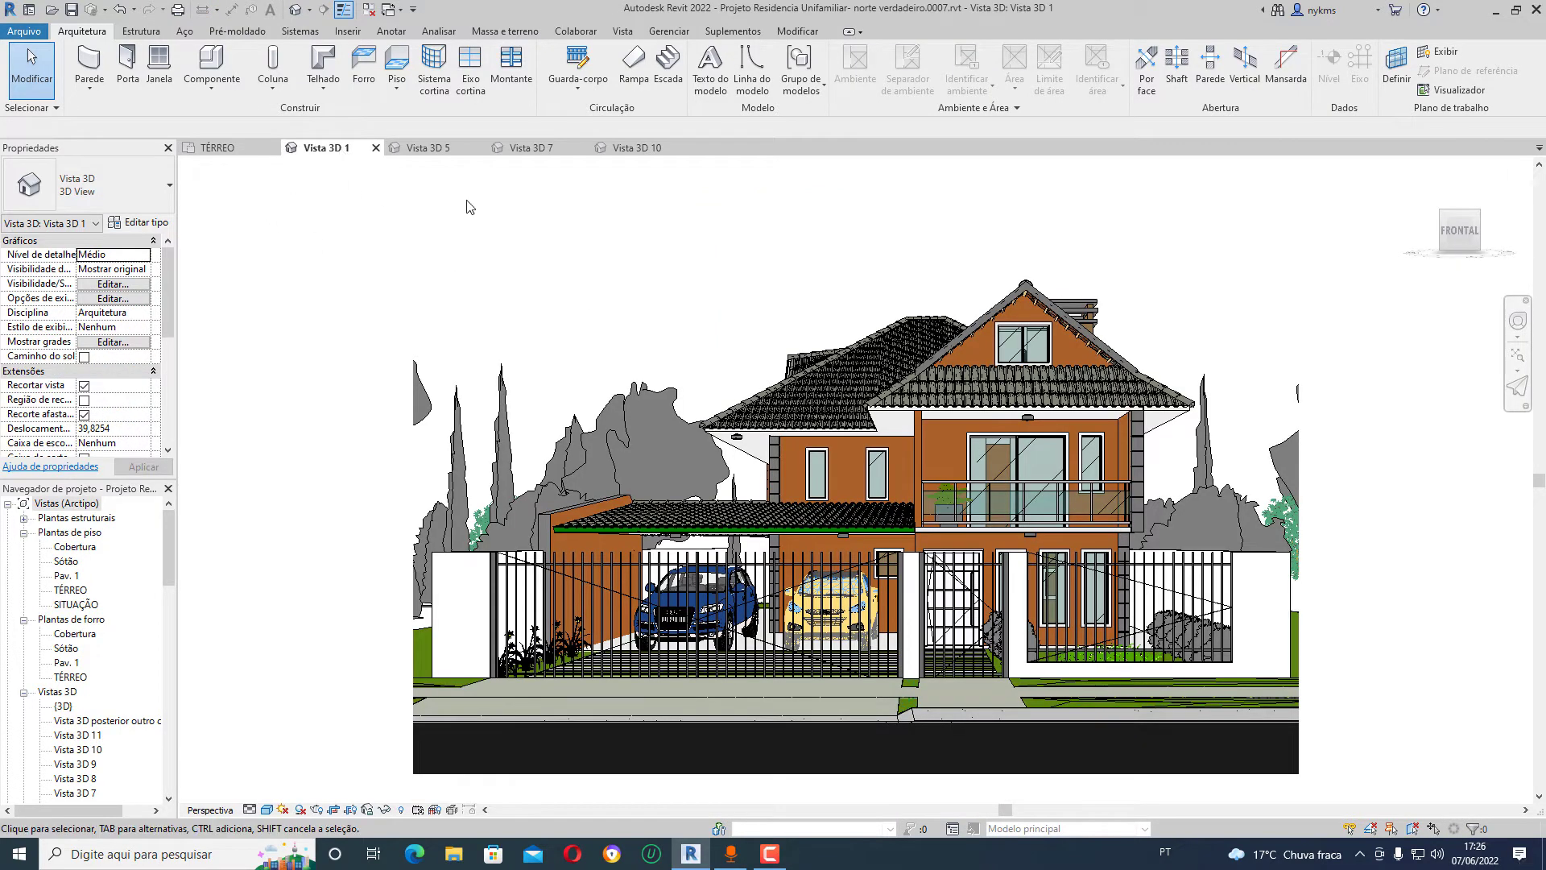
click(475, 149)
click(538, 152)
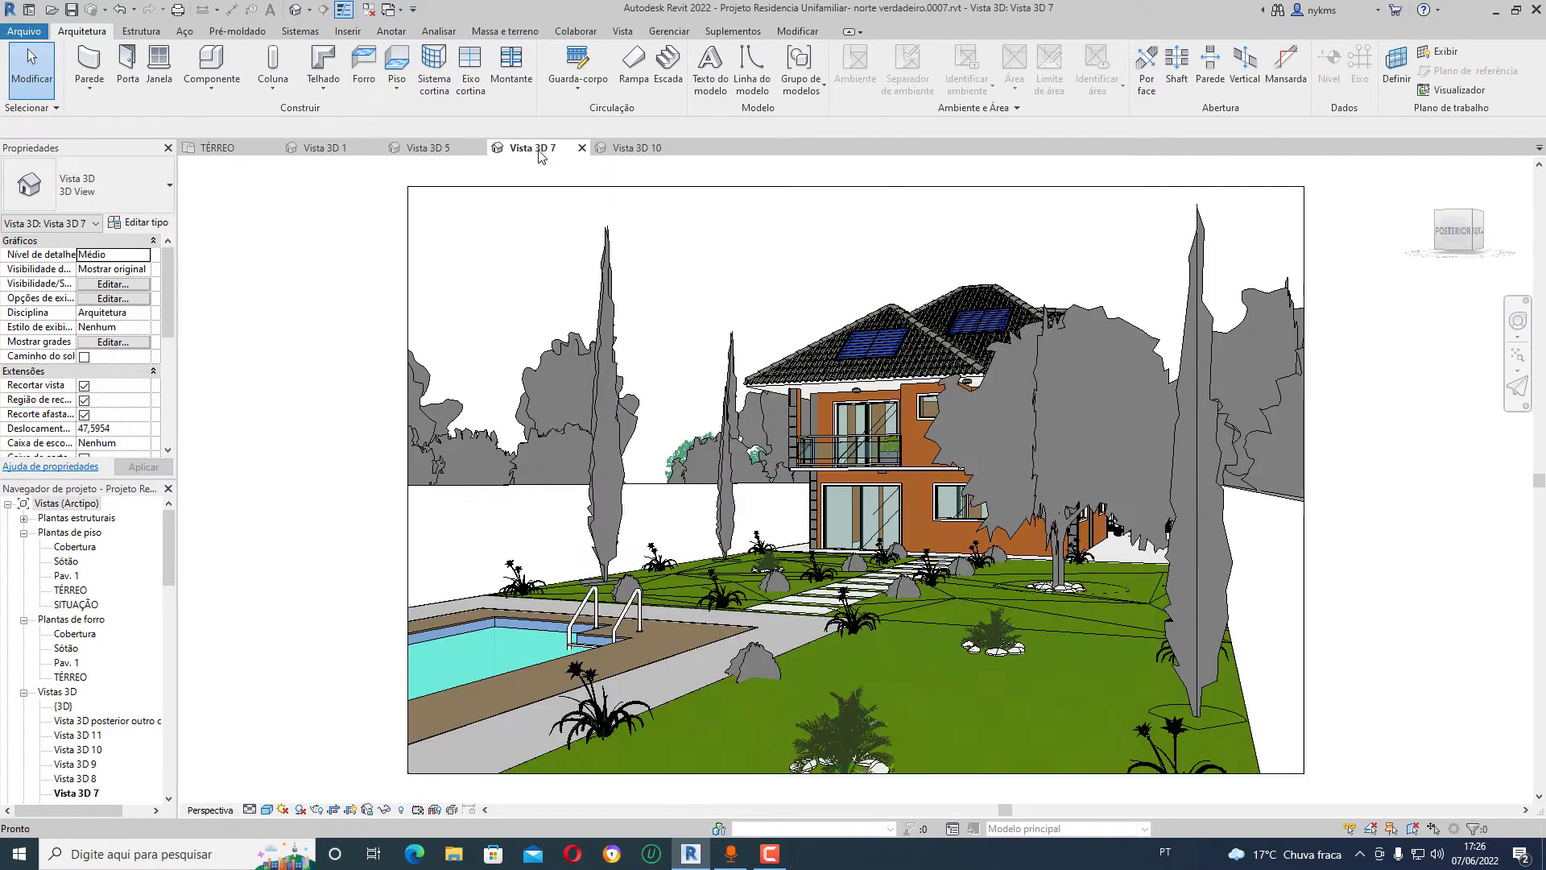
click(640, 151)
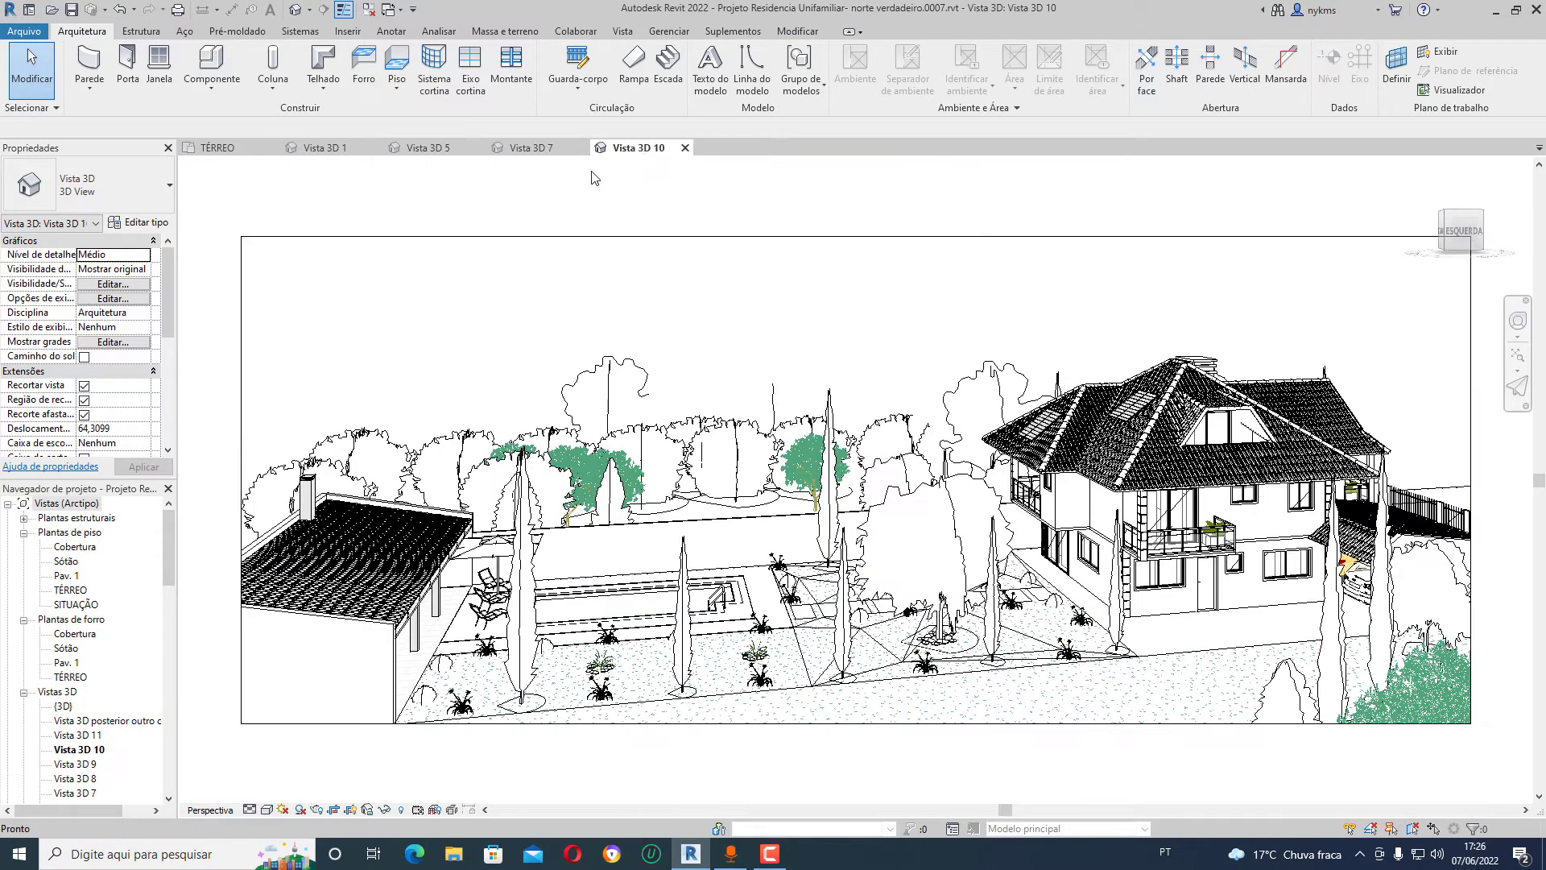
click(216, 147)
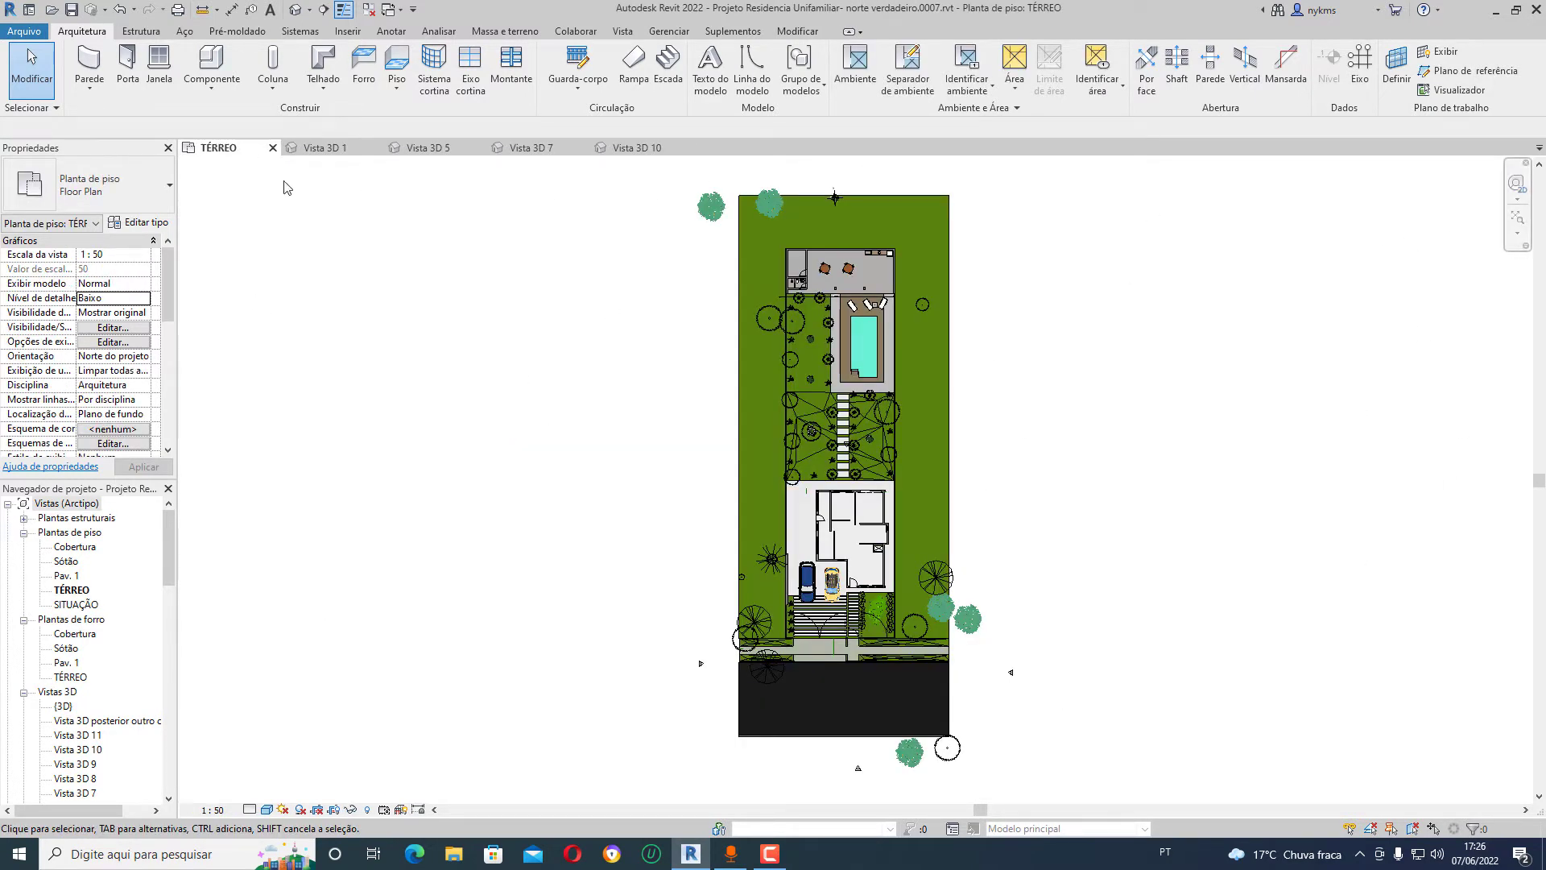
- Tile TÉRREO and Vista 3D 1, 5, 7 and 10 side by side using Vistas lado a lado
click(624, 32)
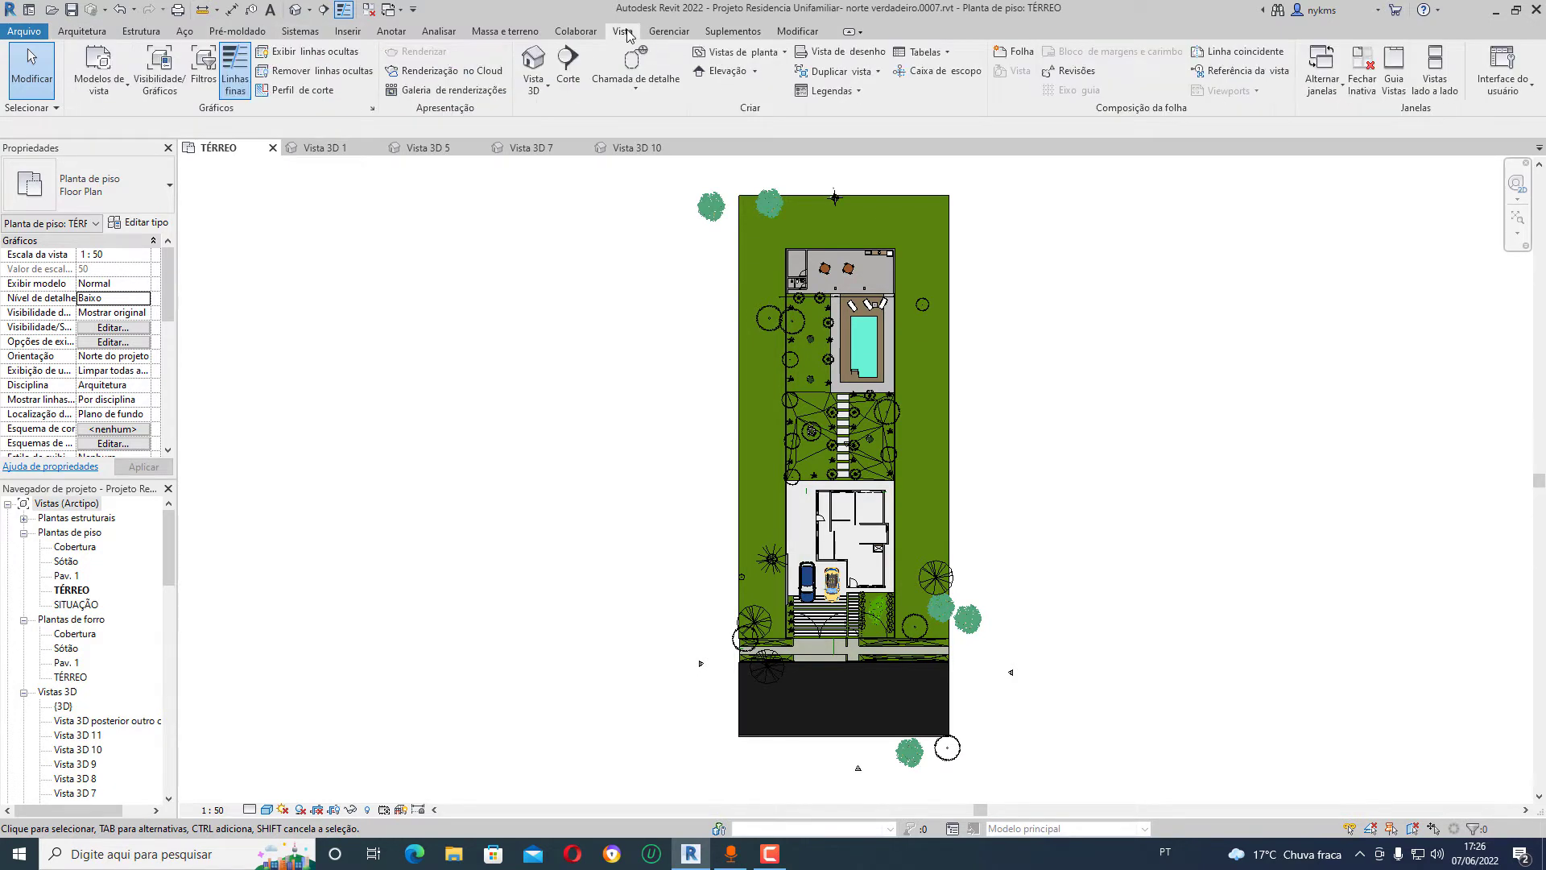
click(1442, 71)
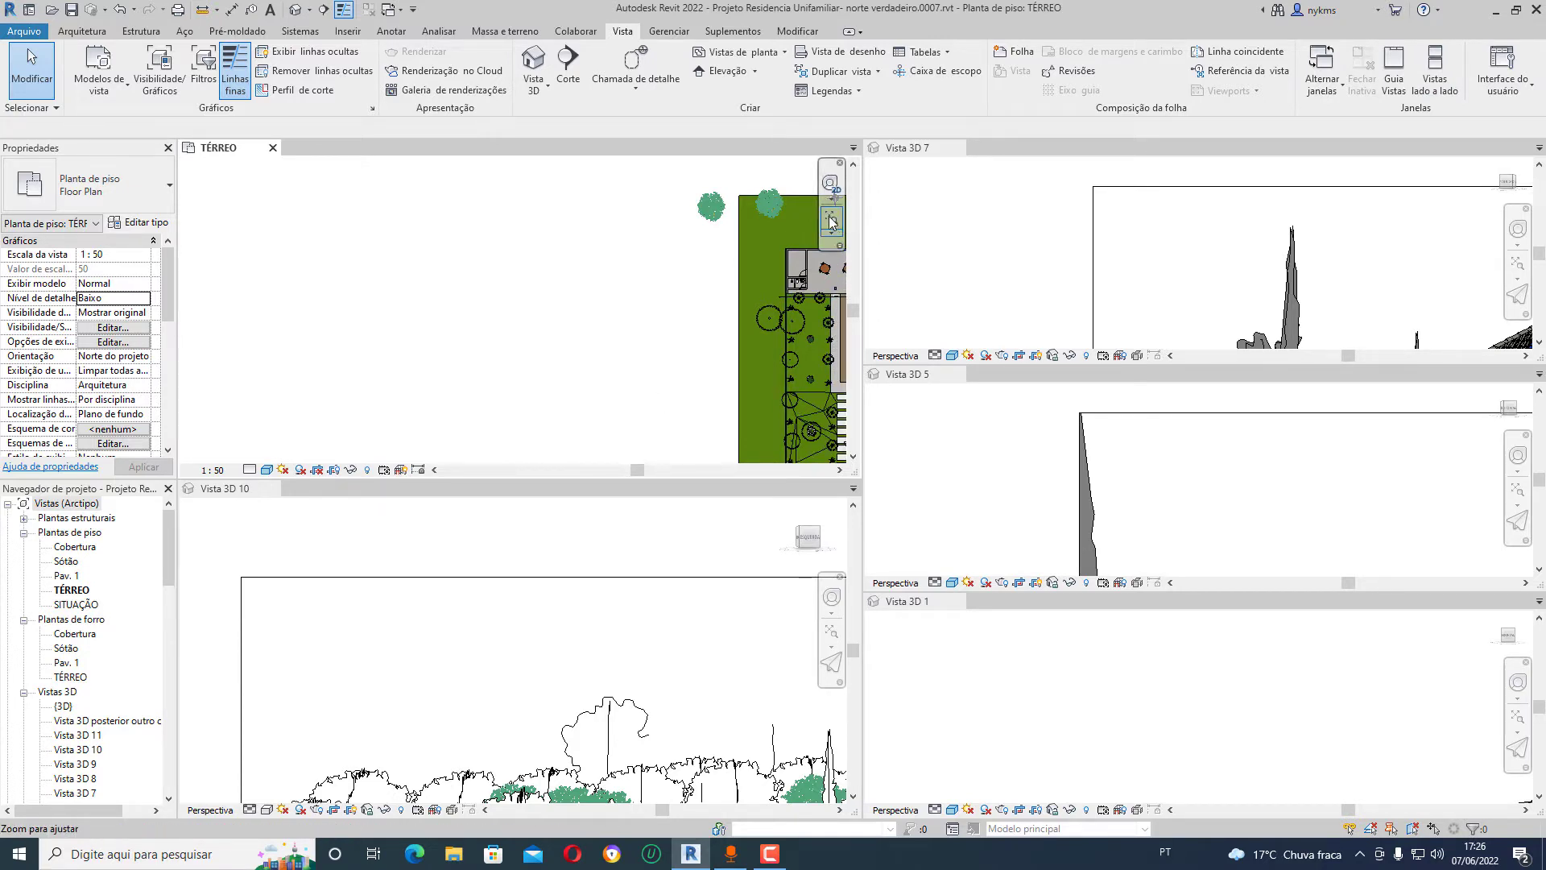
- Zoom to fit TÉRREO, Vista 3D 7, Vista 3D 5, Vista 3D 1 and Vista 3D 10 in their panes
click(832, 221)
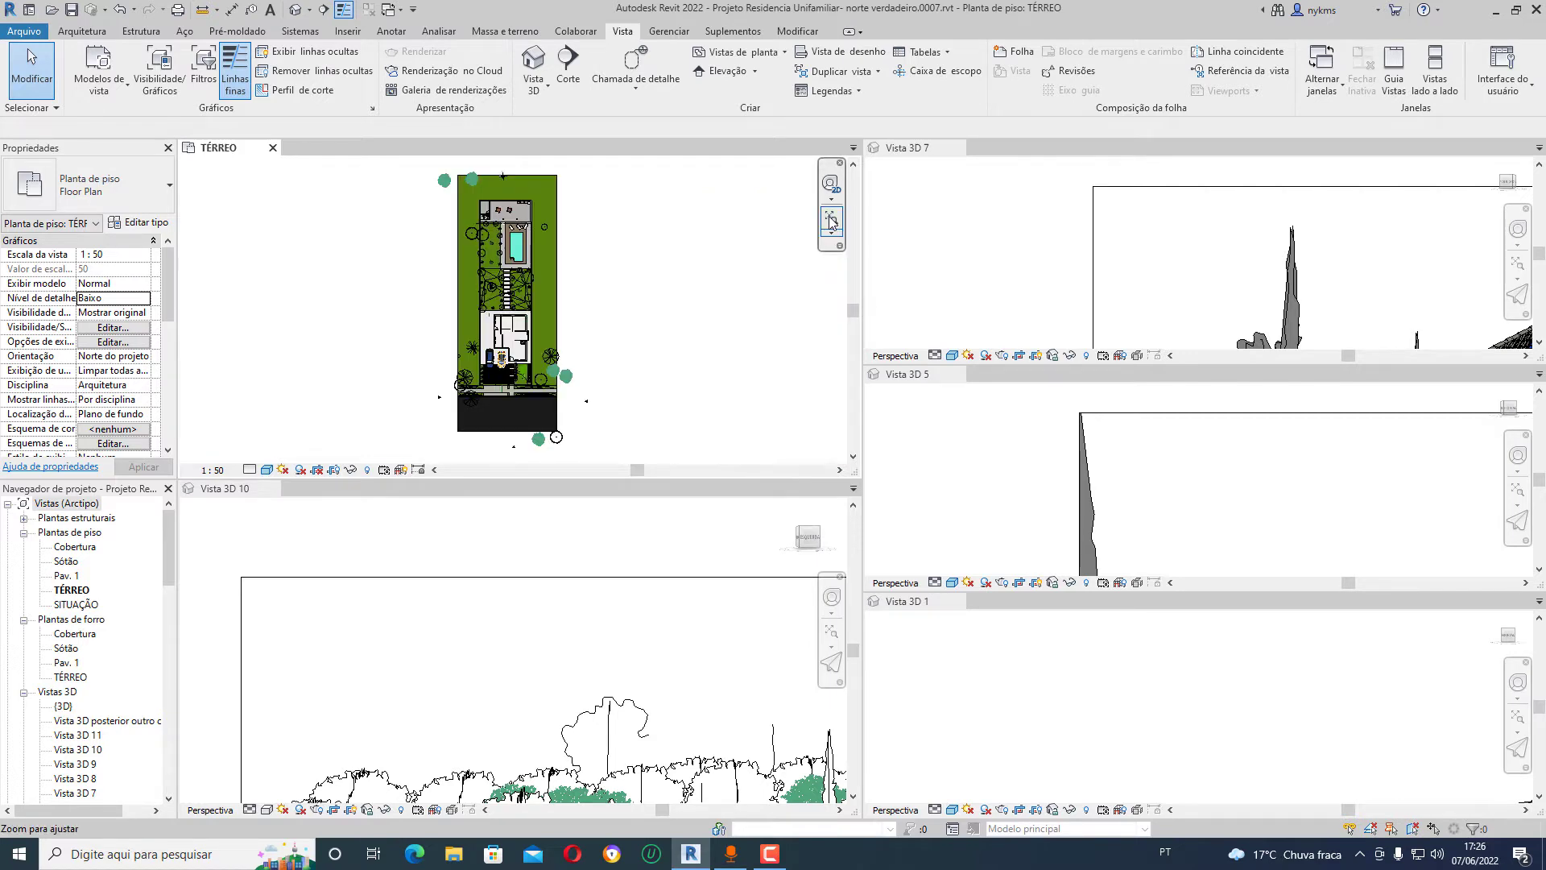
click(1518, 268)
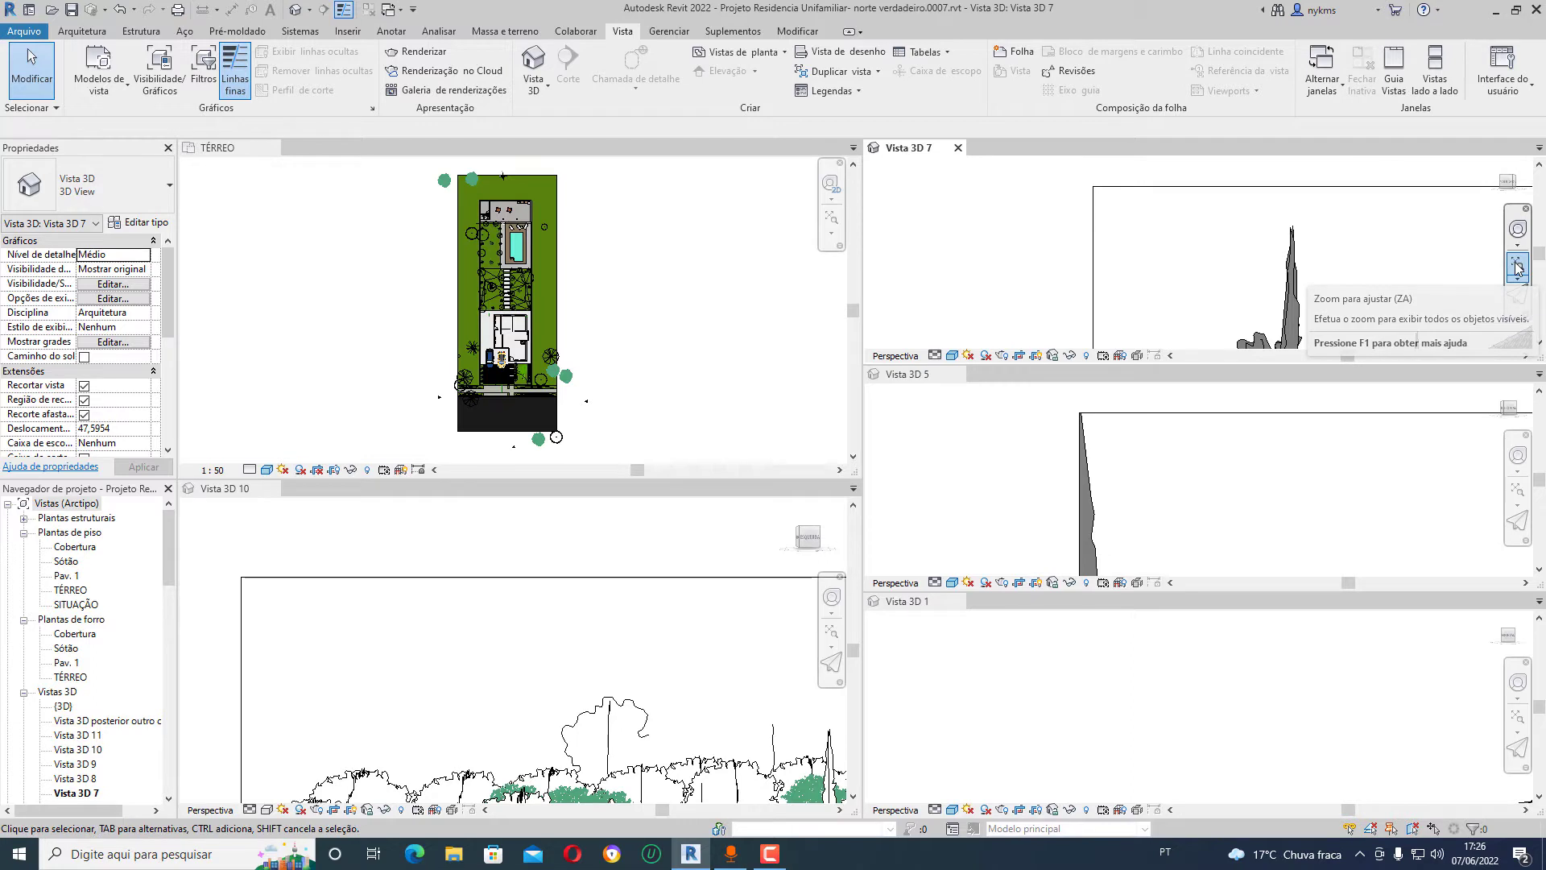
click(1517, 268)
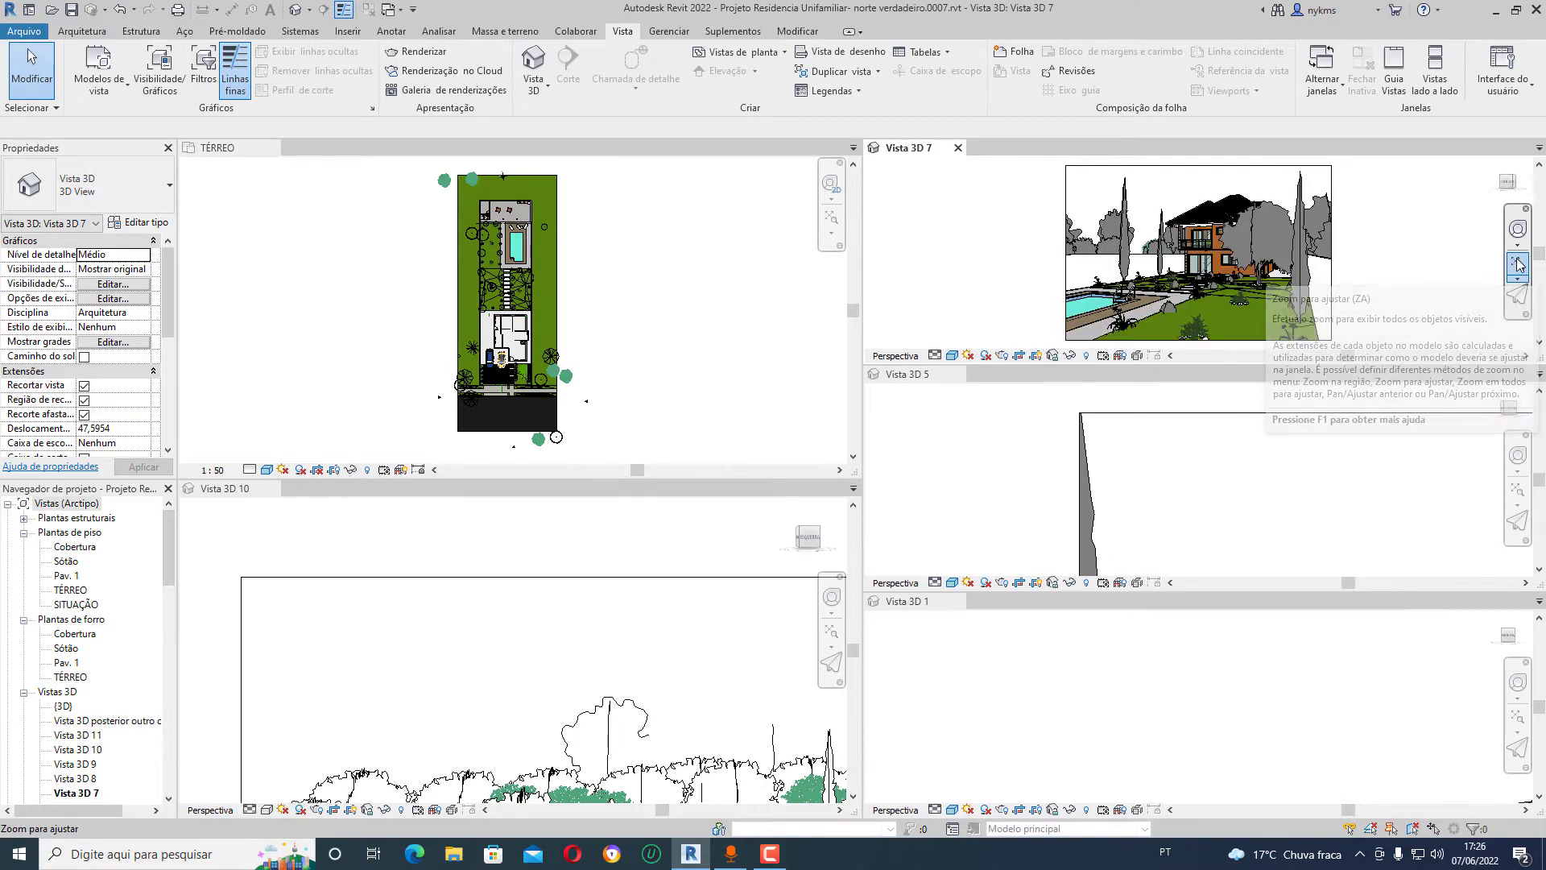
click(1517, 493)
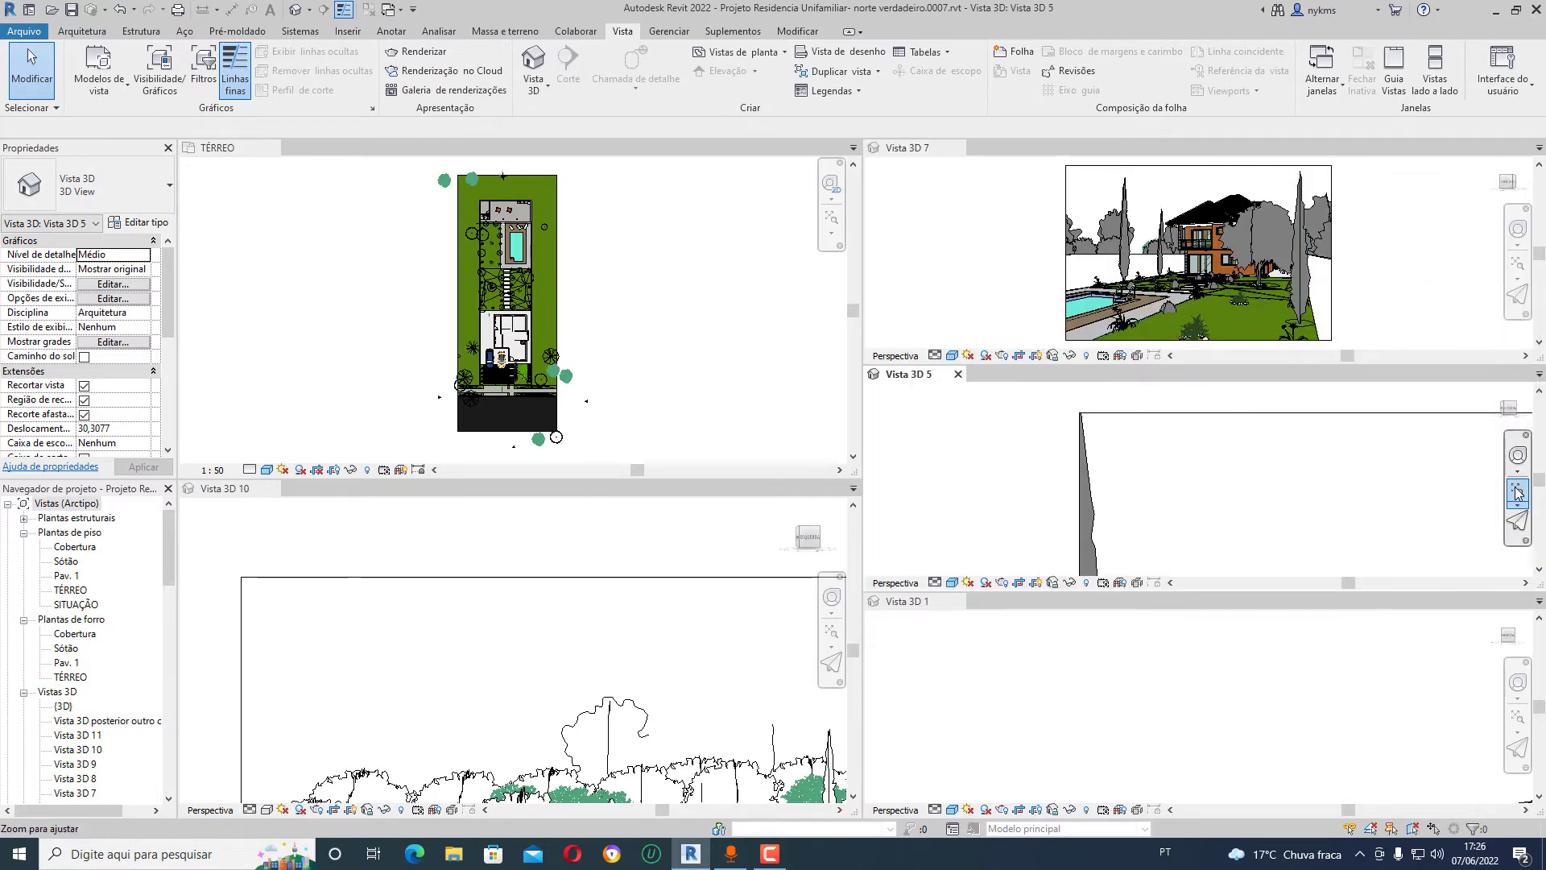
click(1517, 717)
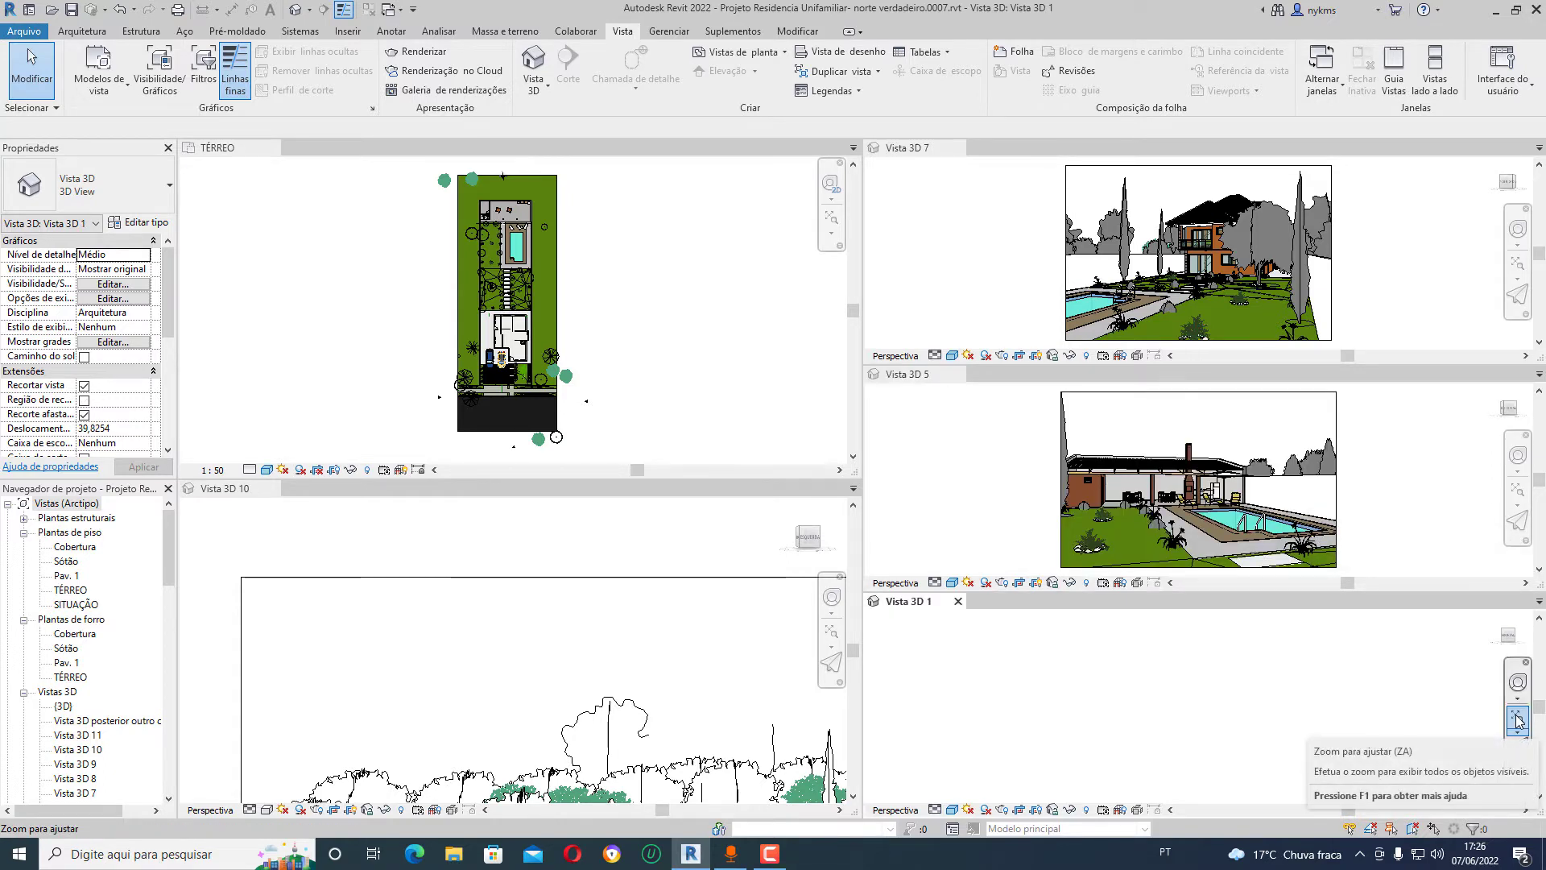
click(1517, 717)
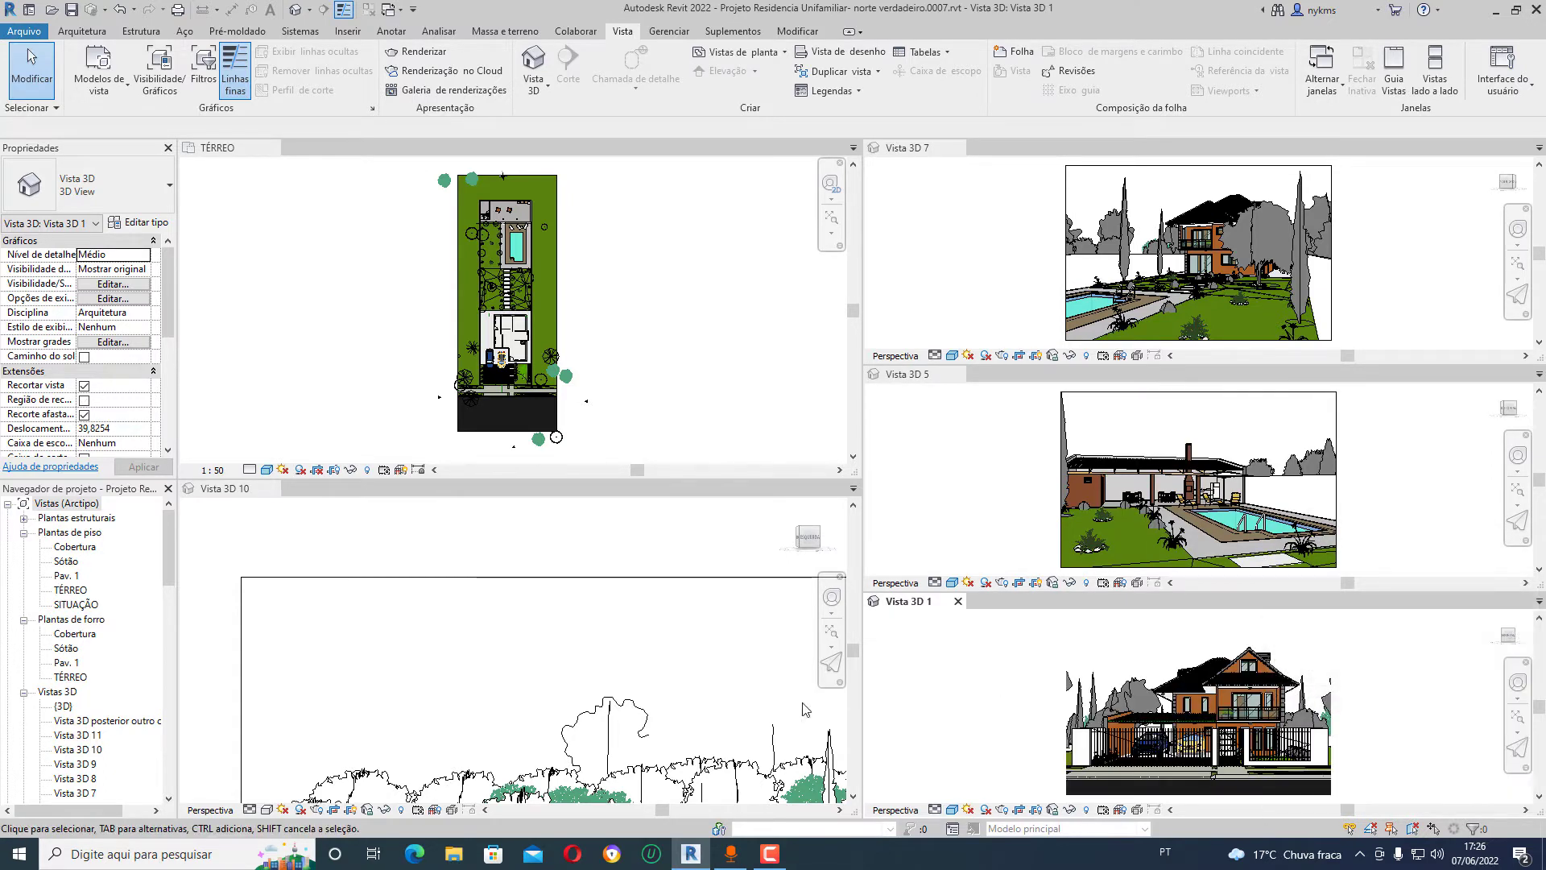
click(832, 633)
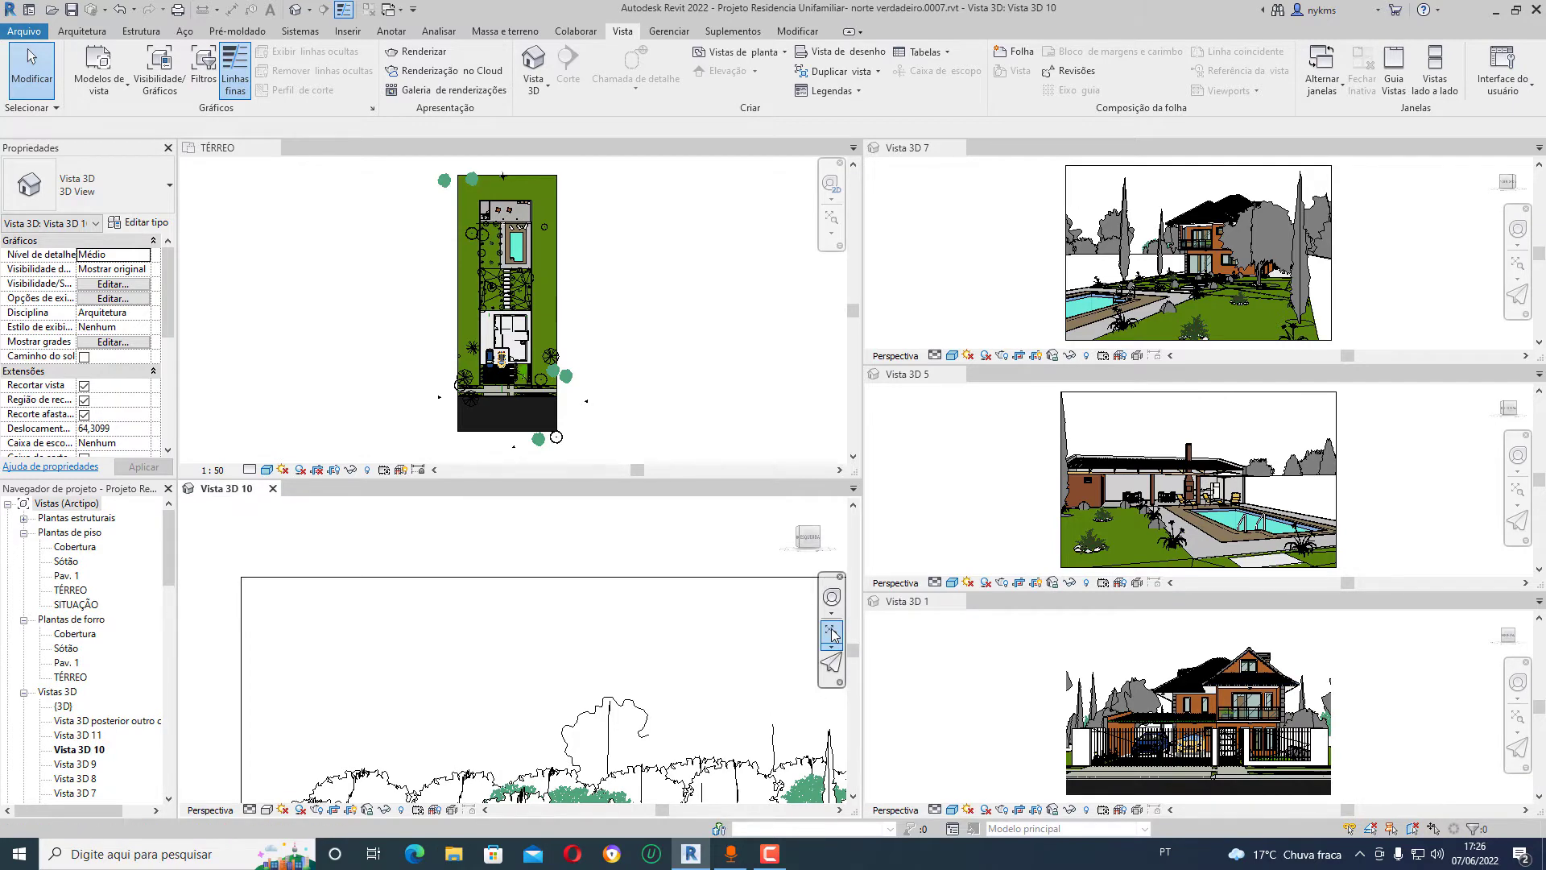
click(834, 635)
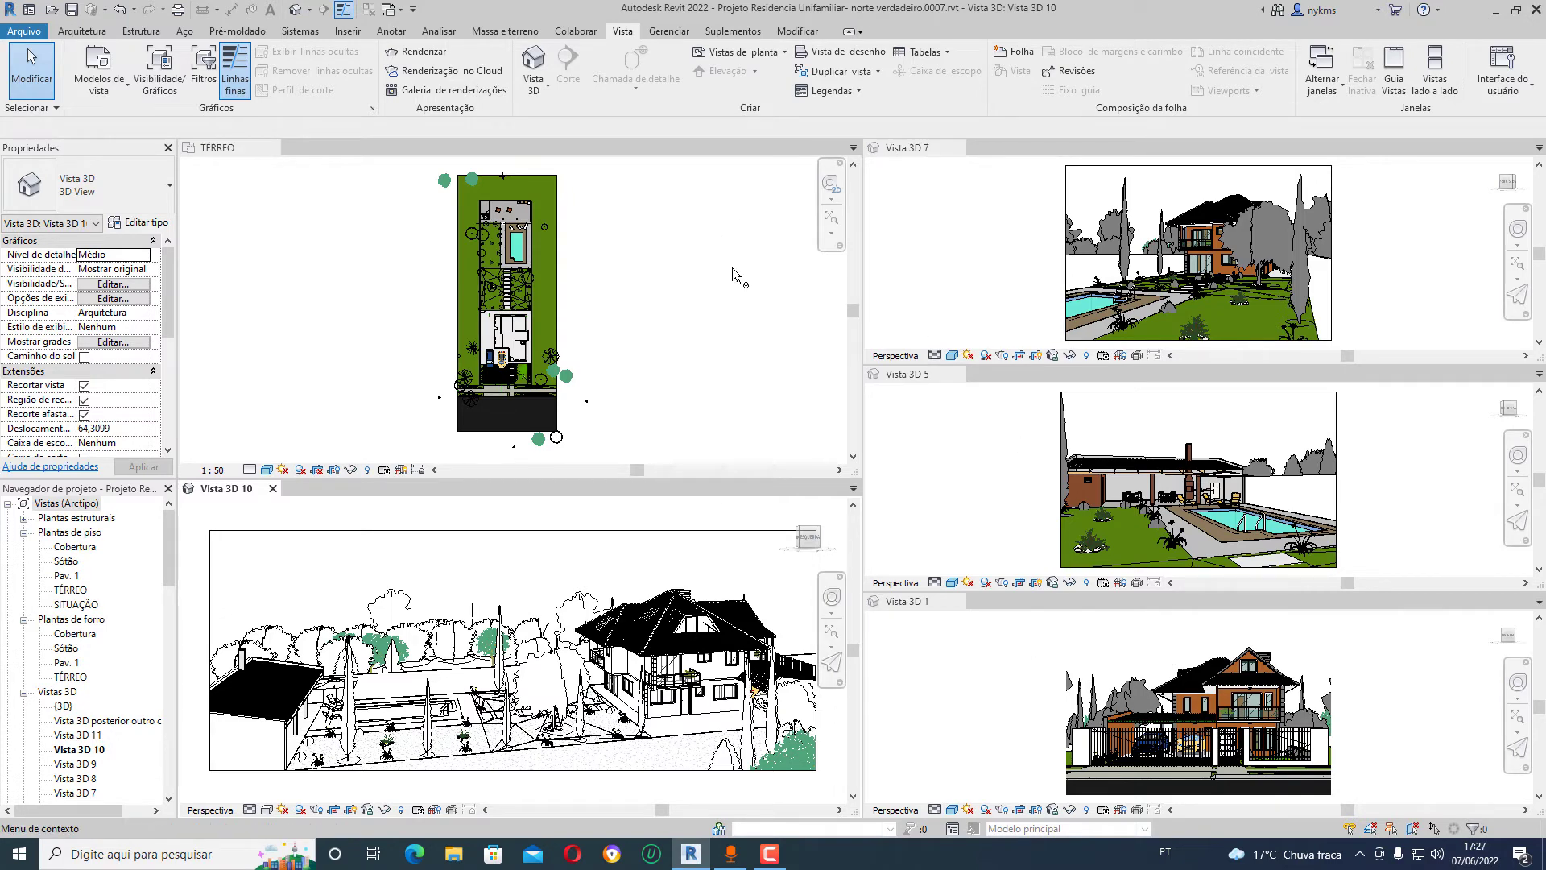
- Re-tile the views with Vista 3D 1 first and zoom it to fit the whole house
click(974, 677)
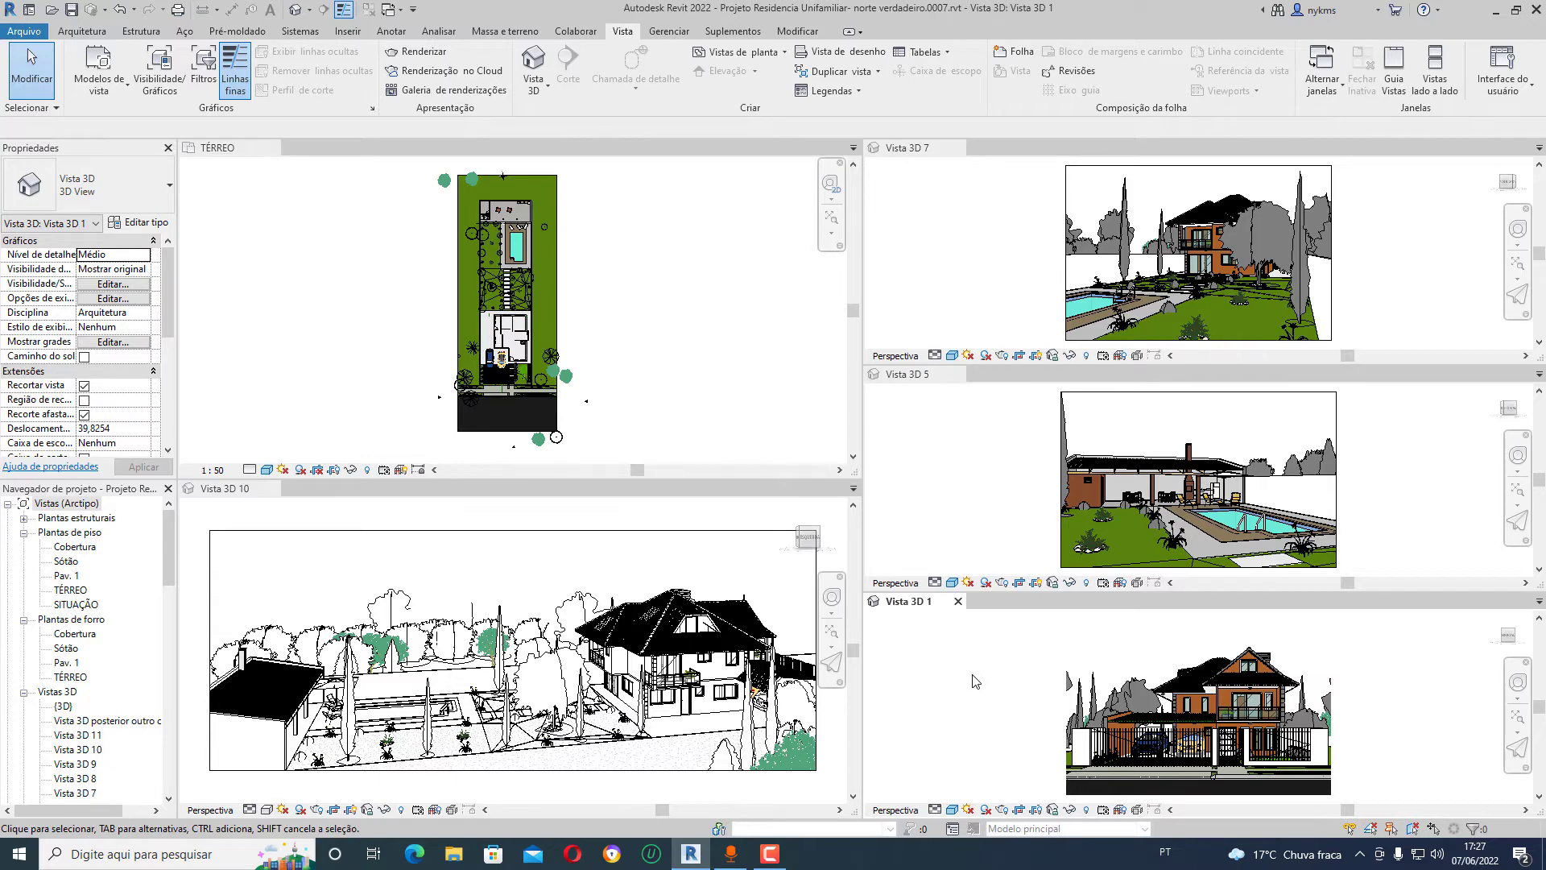
key(w)
key(t)
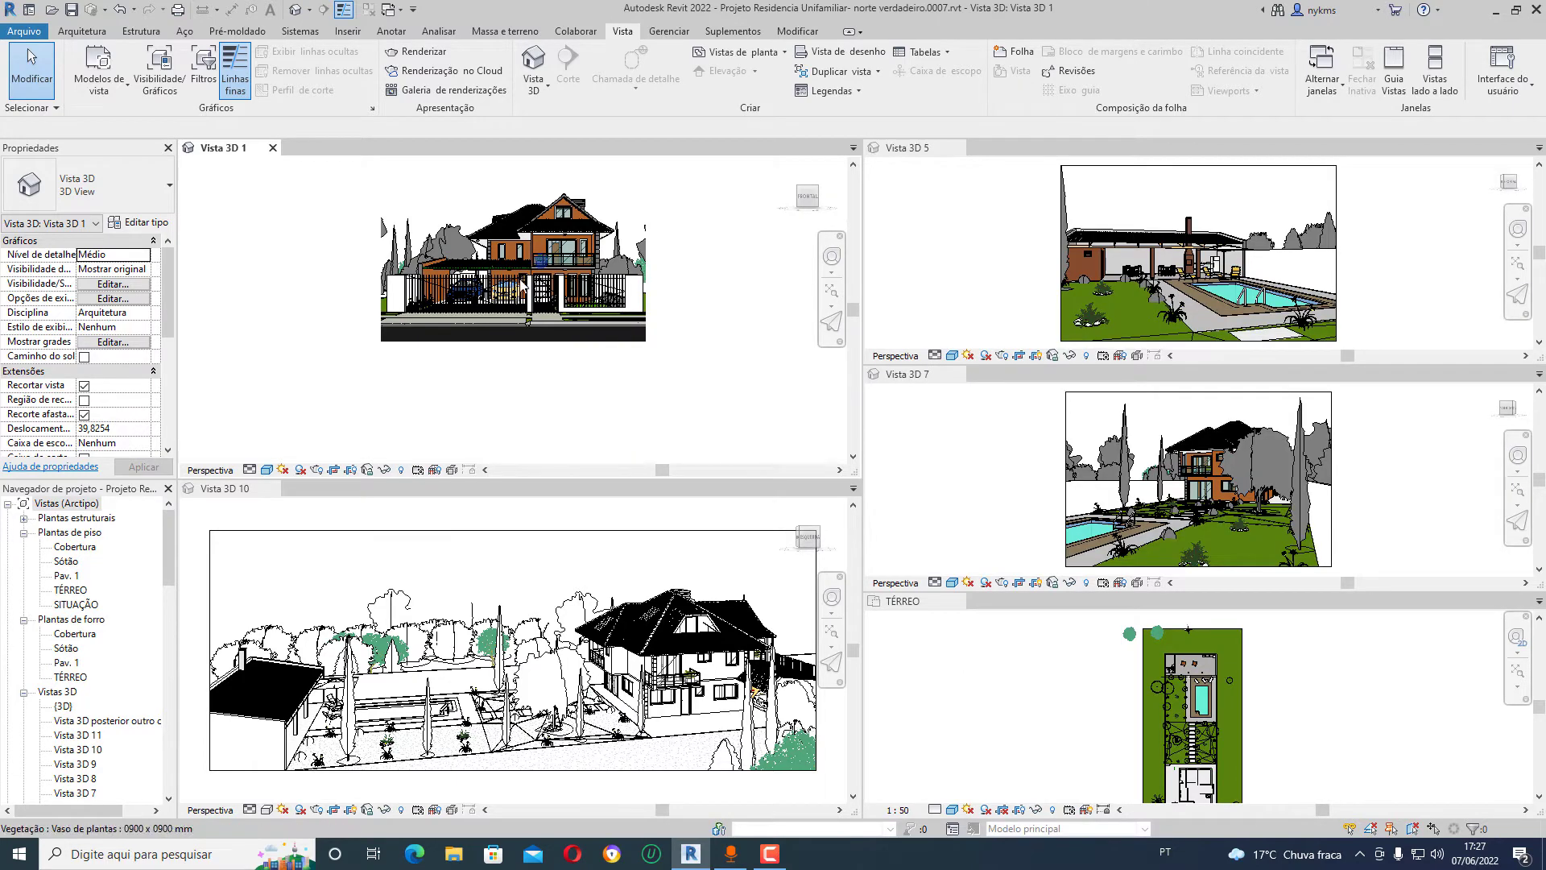
click(831, 291)
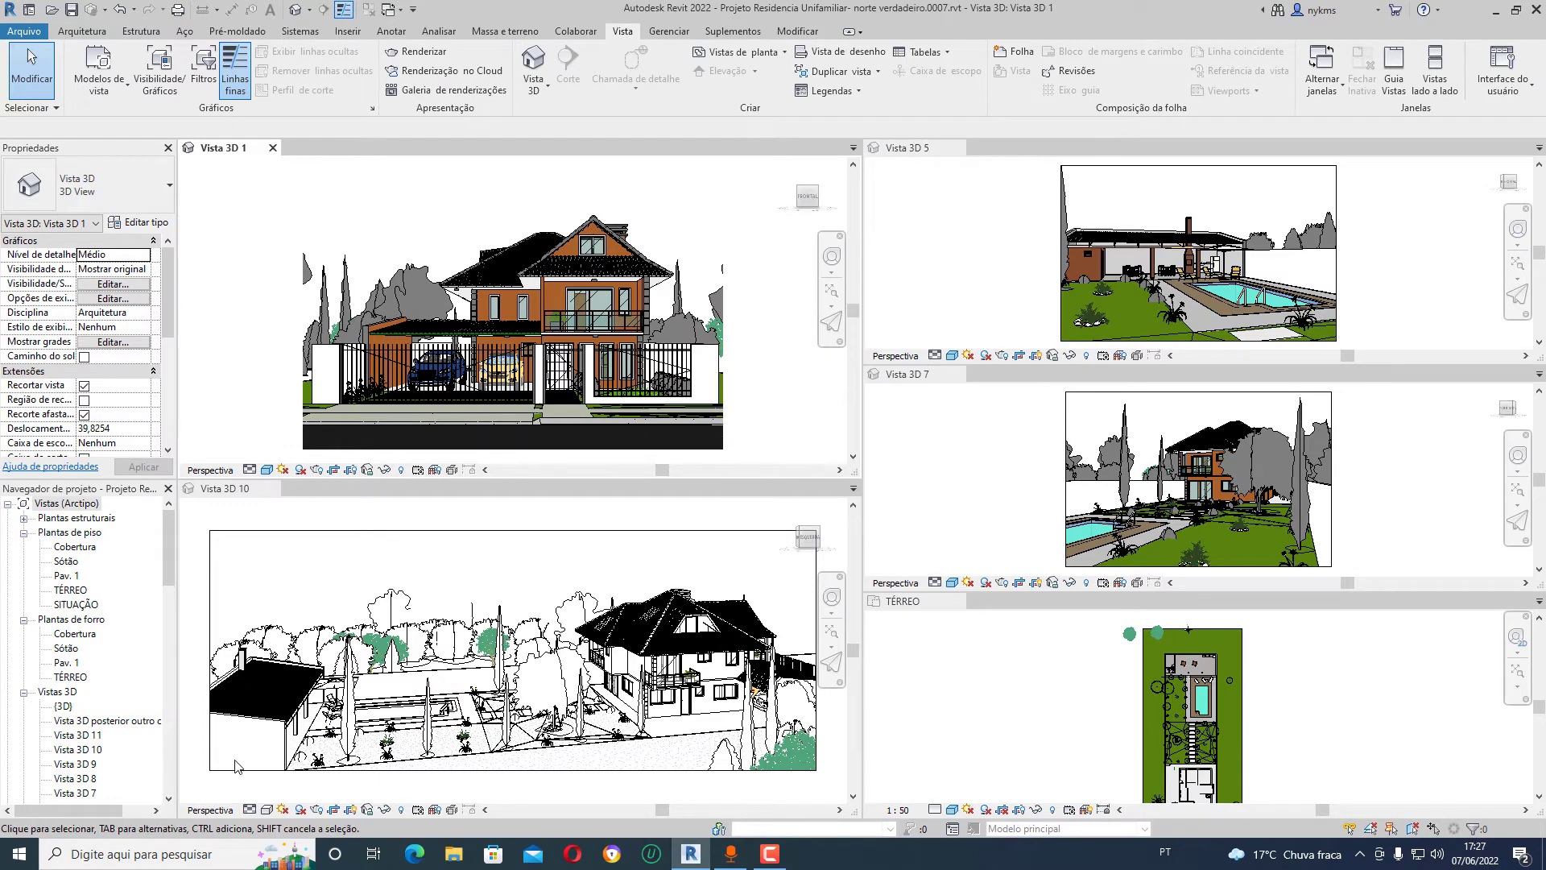
- Select the swimming pool in Vista 3D 10
click(406, 725)
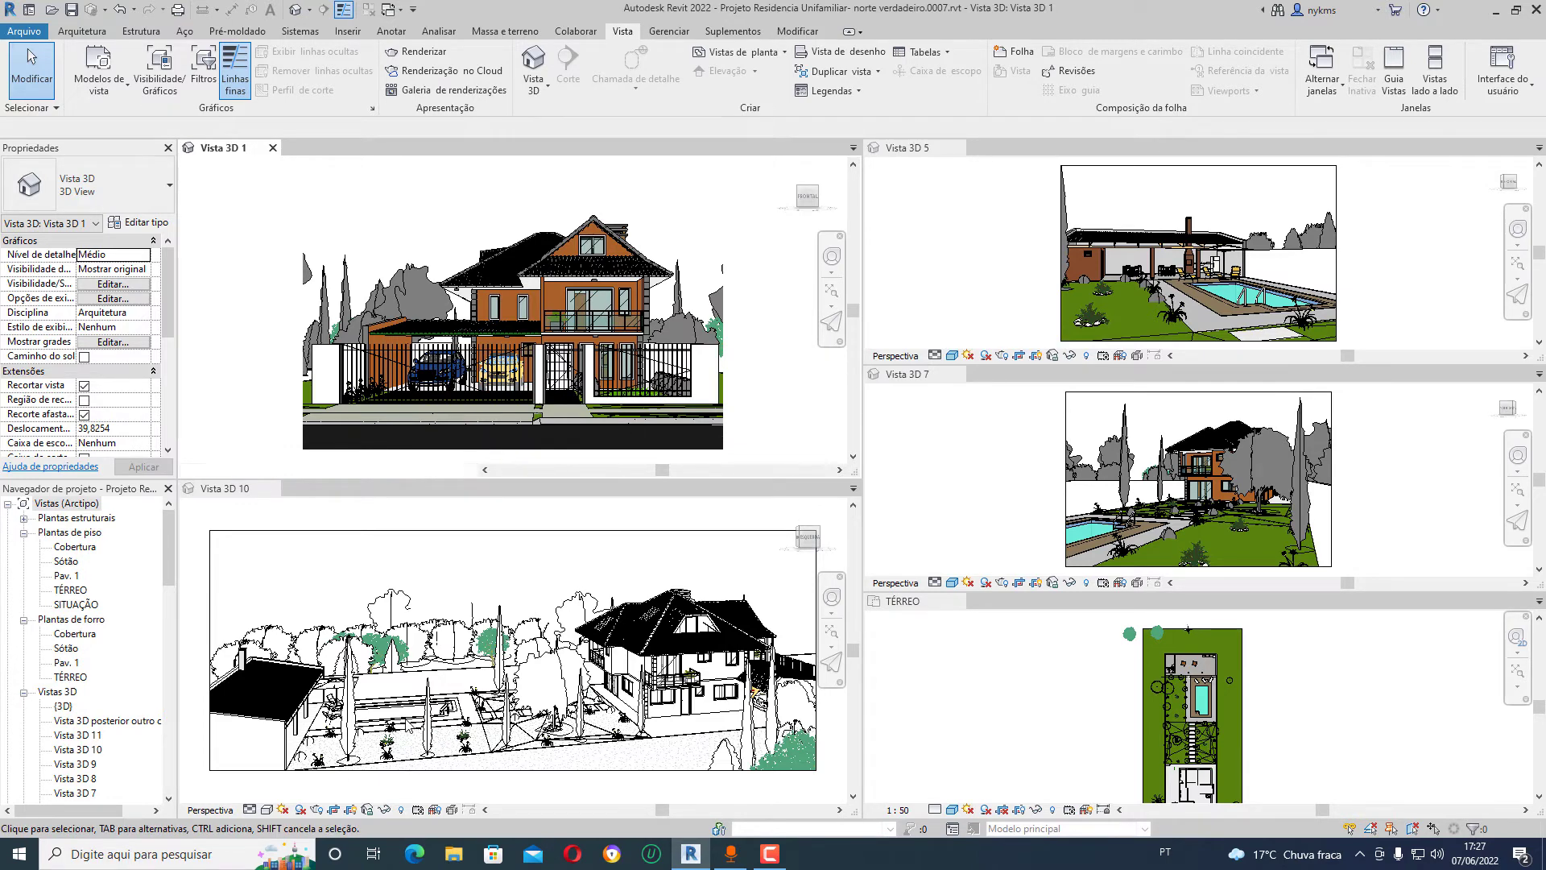
click(412, 725)
click(416, 724)
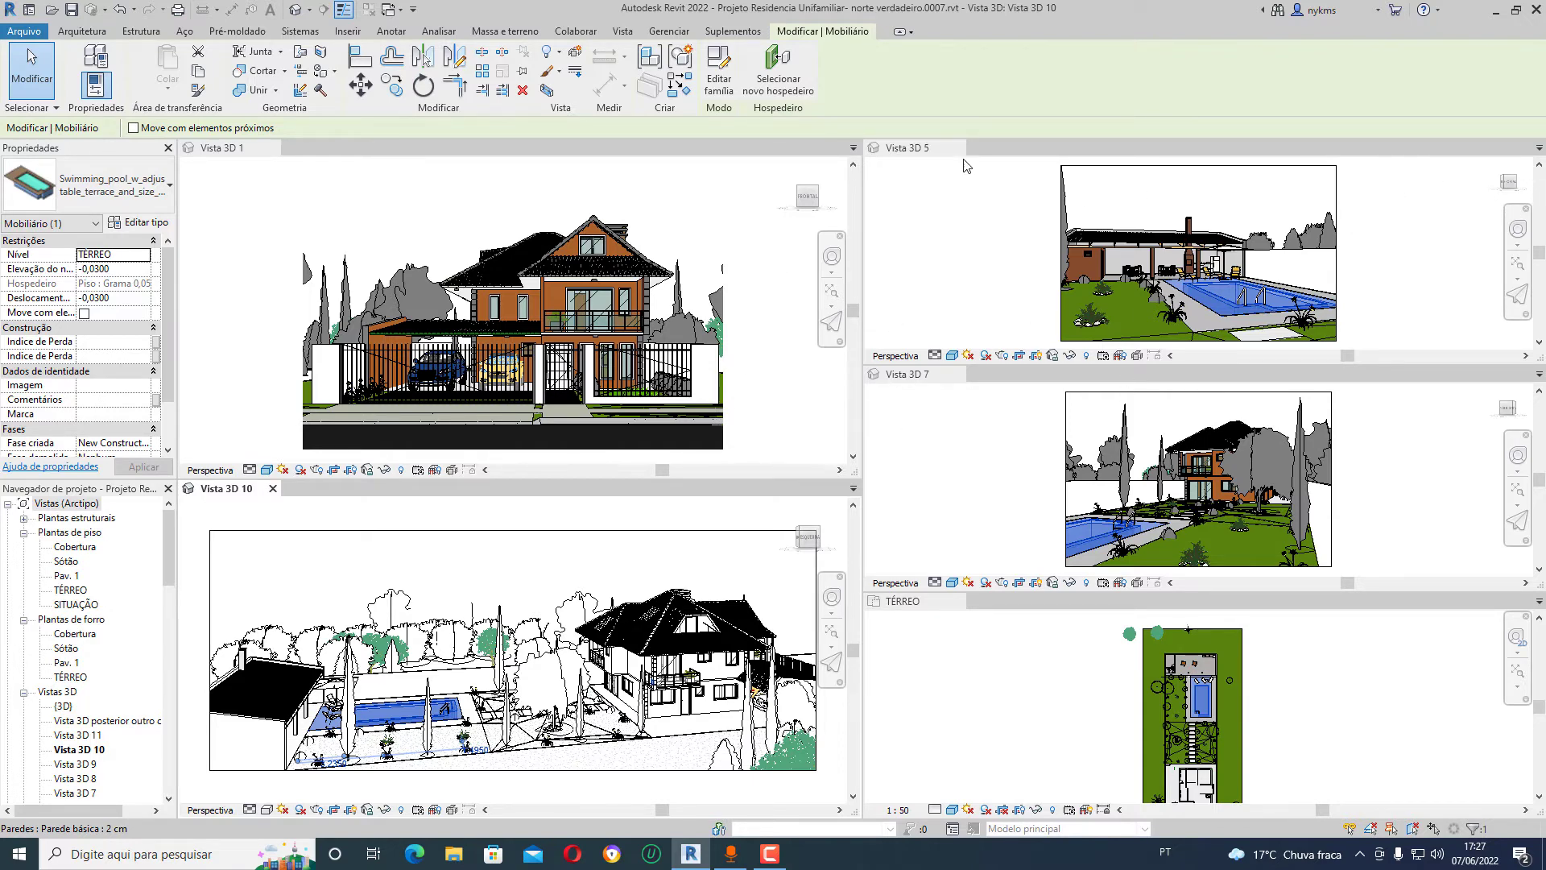
mouse_move(958, 147)
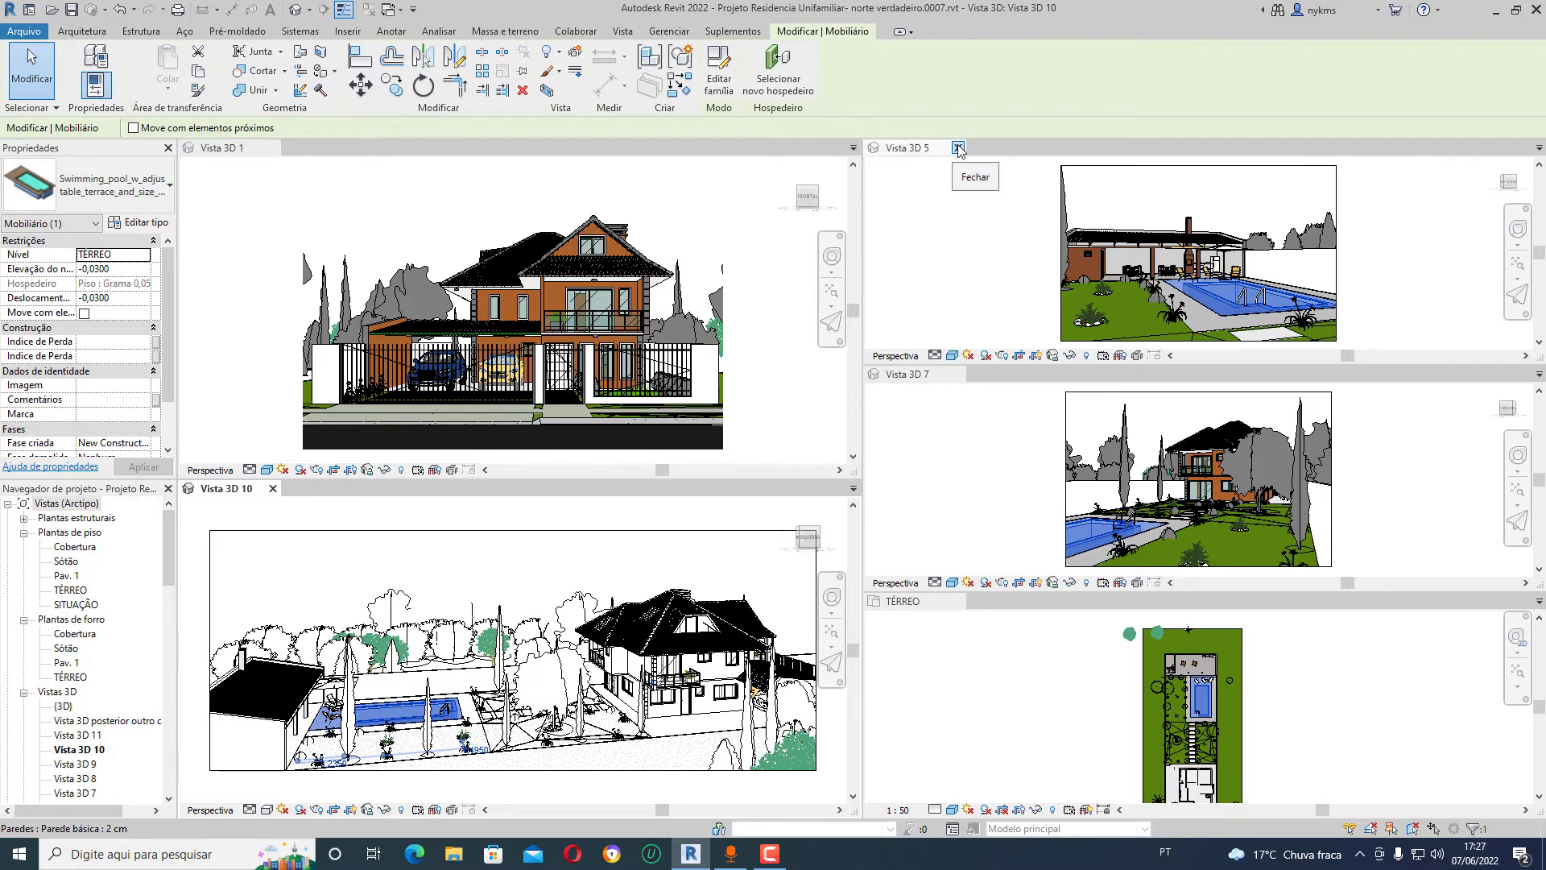
- Close the Vista 3D 5, Vista 3D 7 and Vista 3D 10 views
click(959, 148)
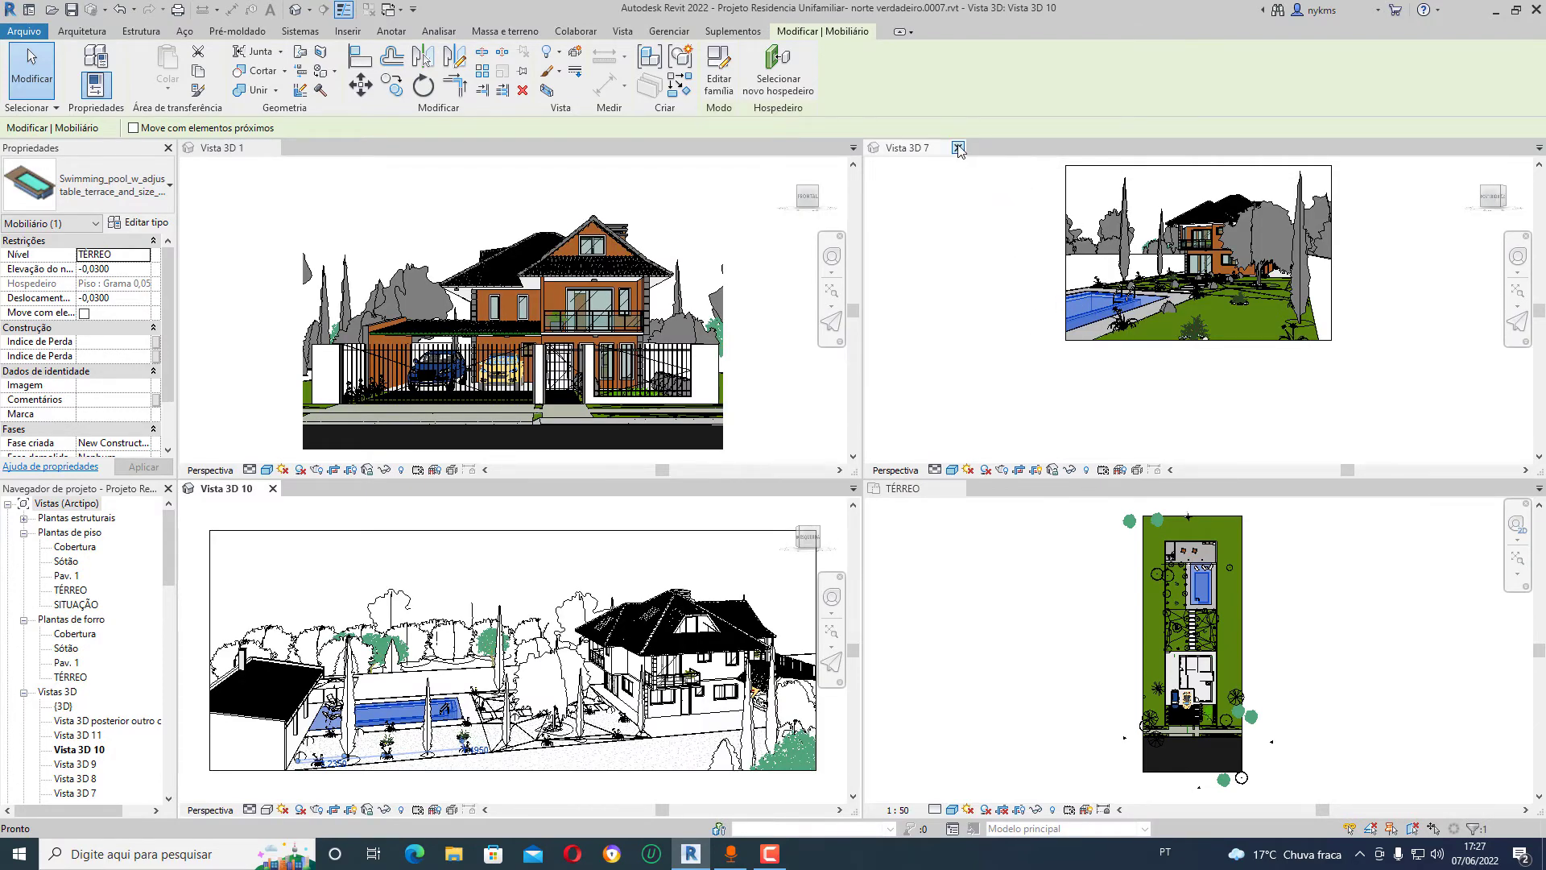
click(959, 148)
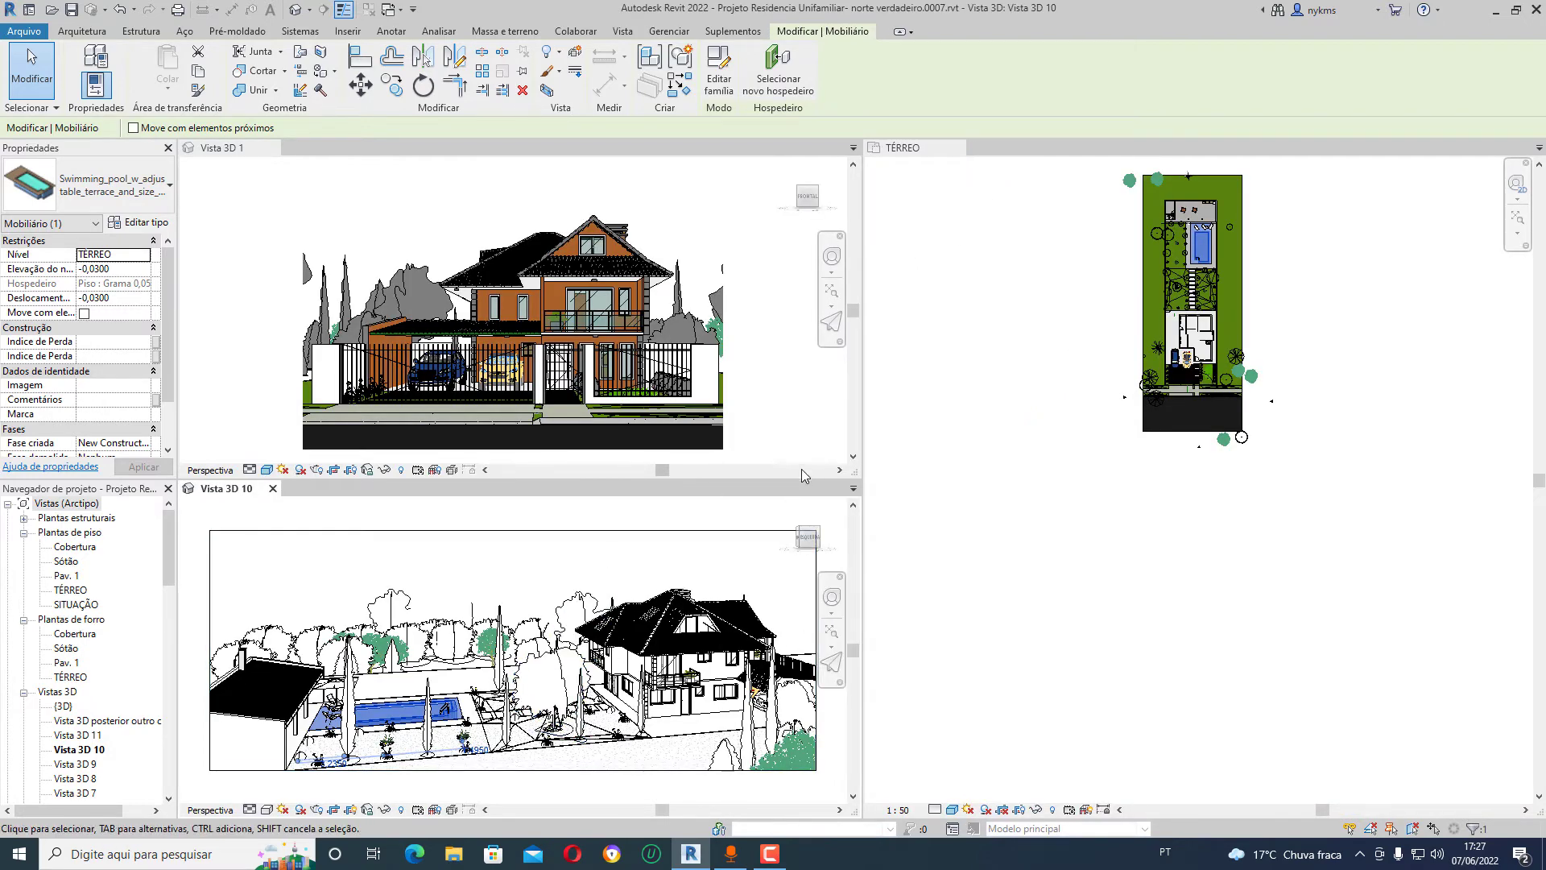
click(273, 489)
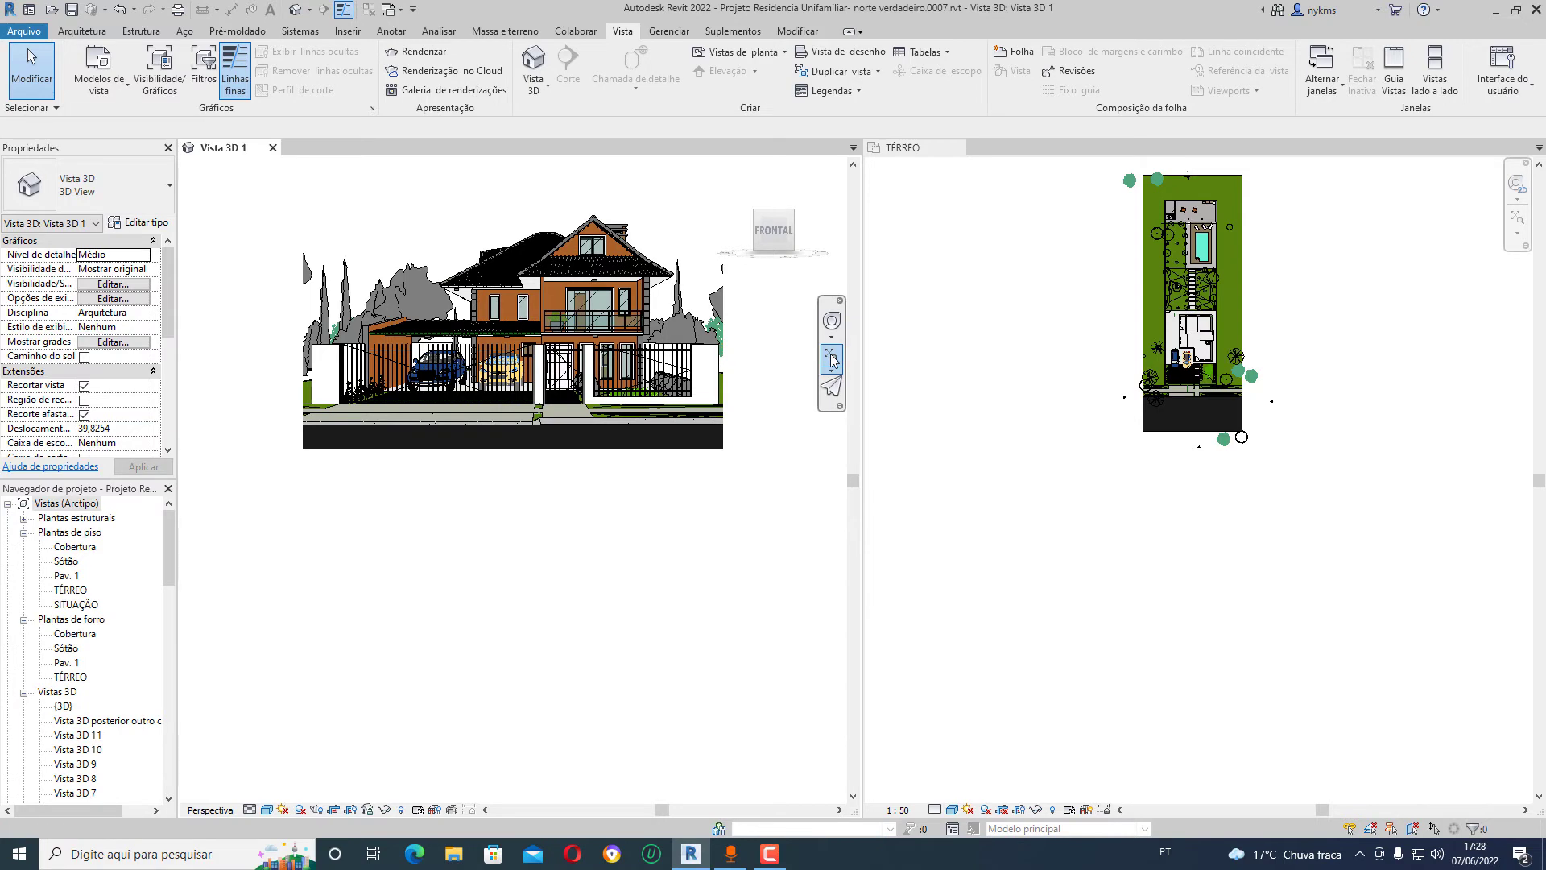
- Zoom Vista 3D 1 and TÉRREO to fit, then re-tile with WT so TÉRREO comes first
click(832, 360)
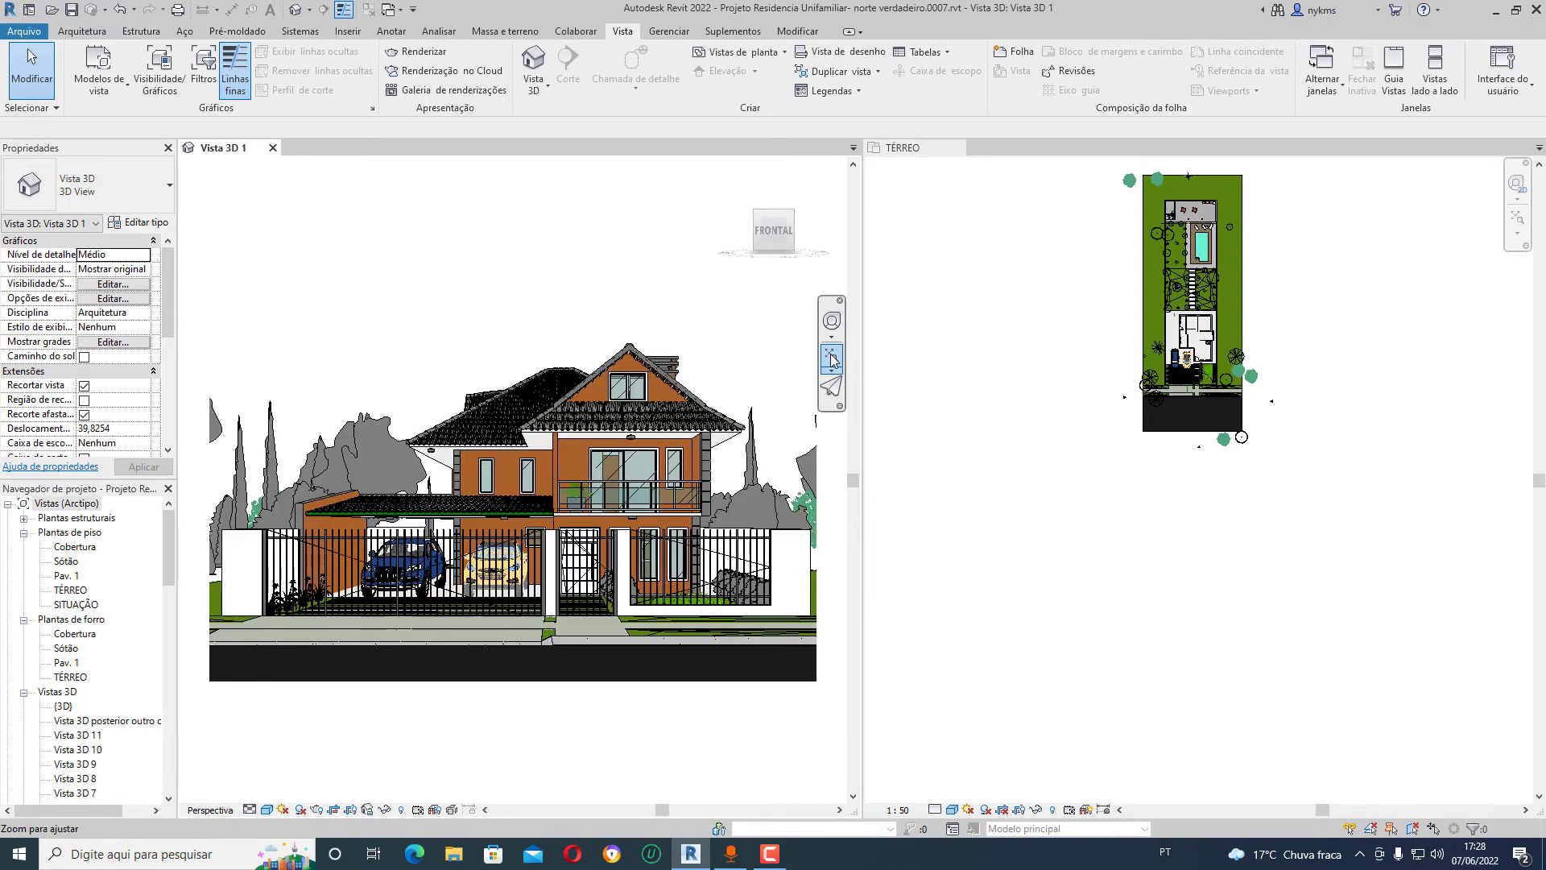
click(1518, 219)
click(1518, 219)
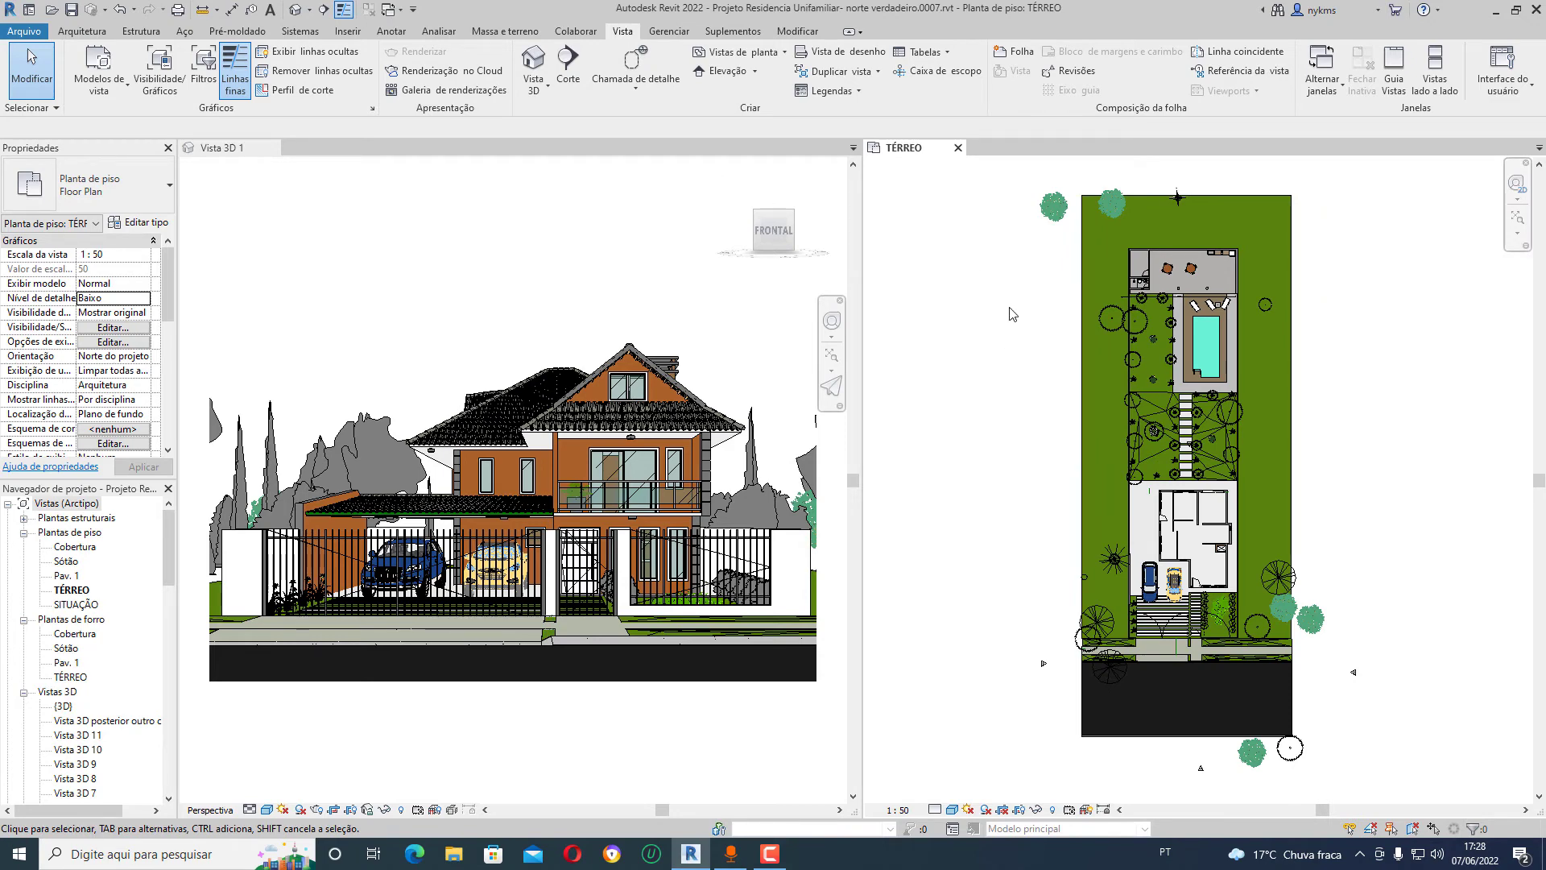
key(w)
key(t)
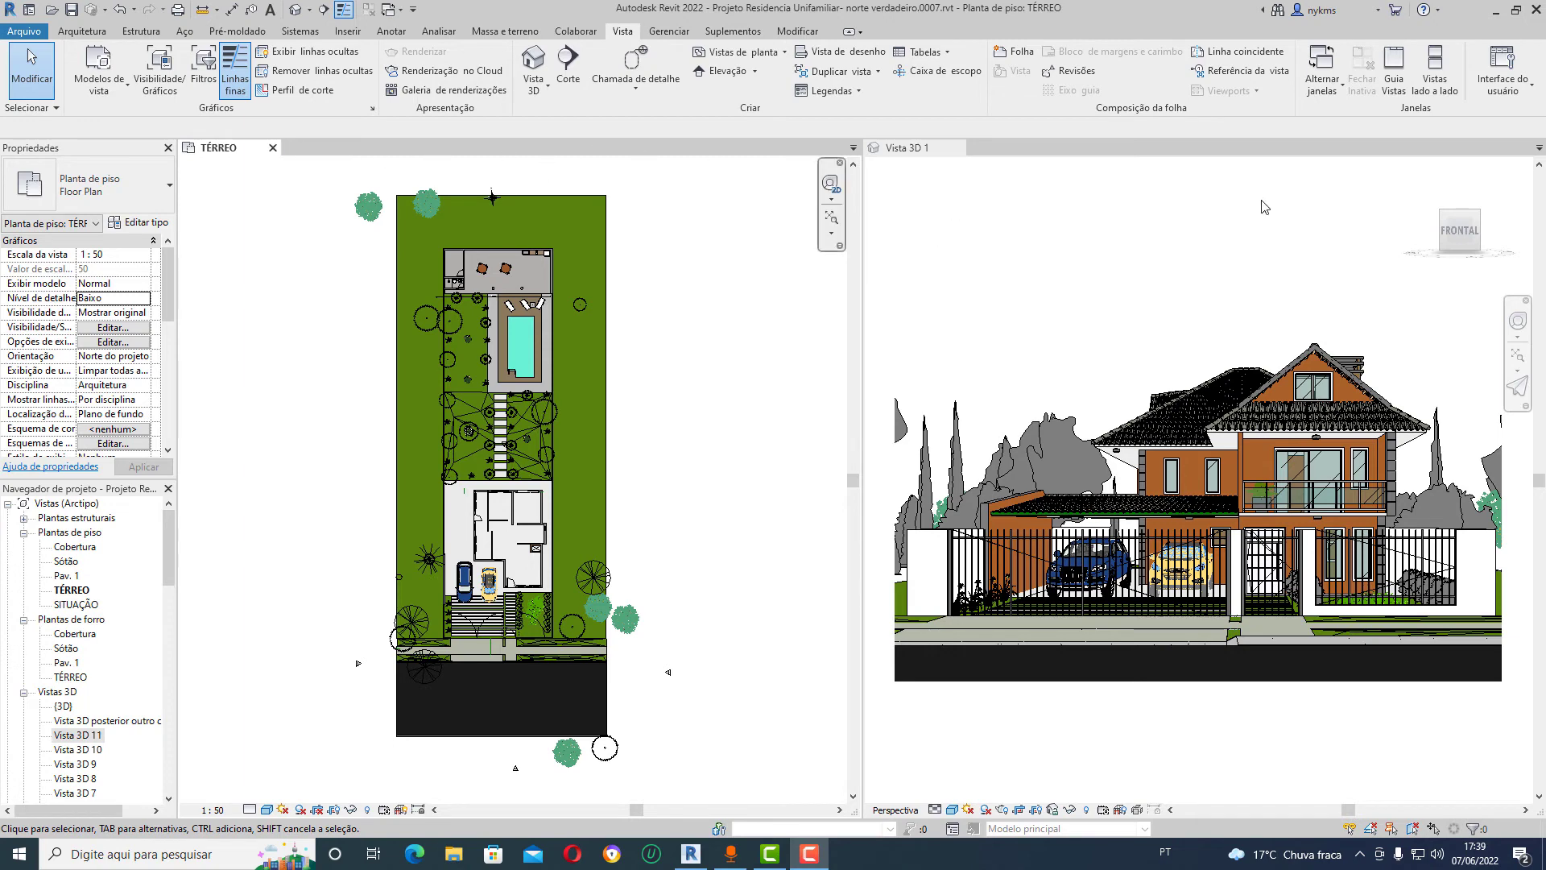
- Switch to tabbed views, zoom TÉRREO to fit, then show Vista 3D 1 fitted to the window
click(1394, 63)
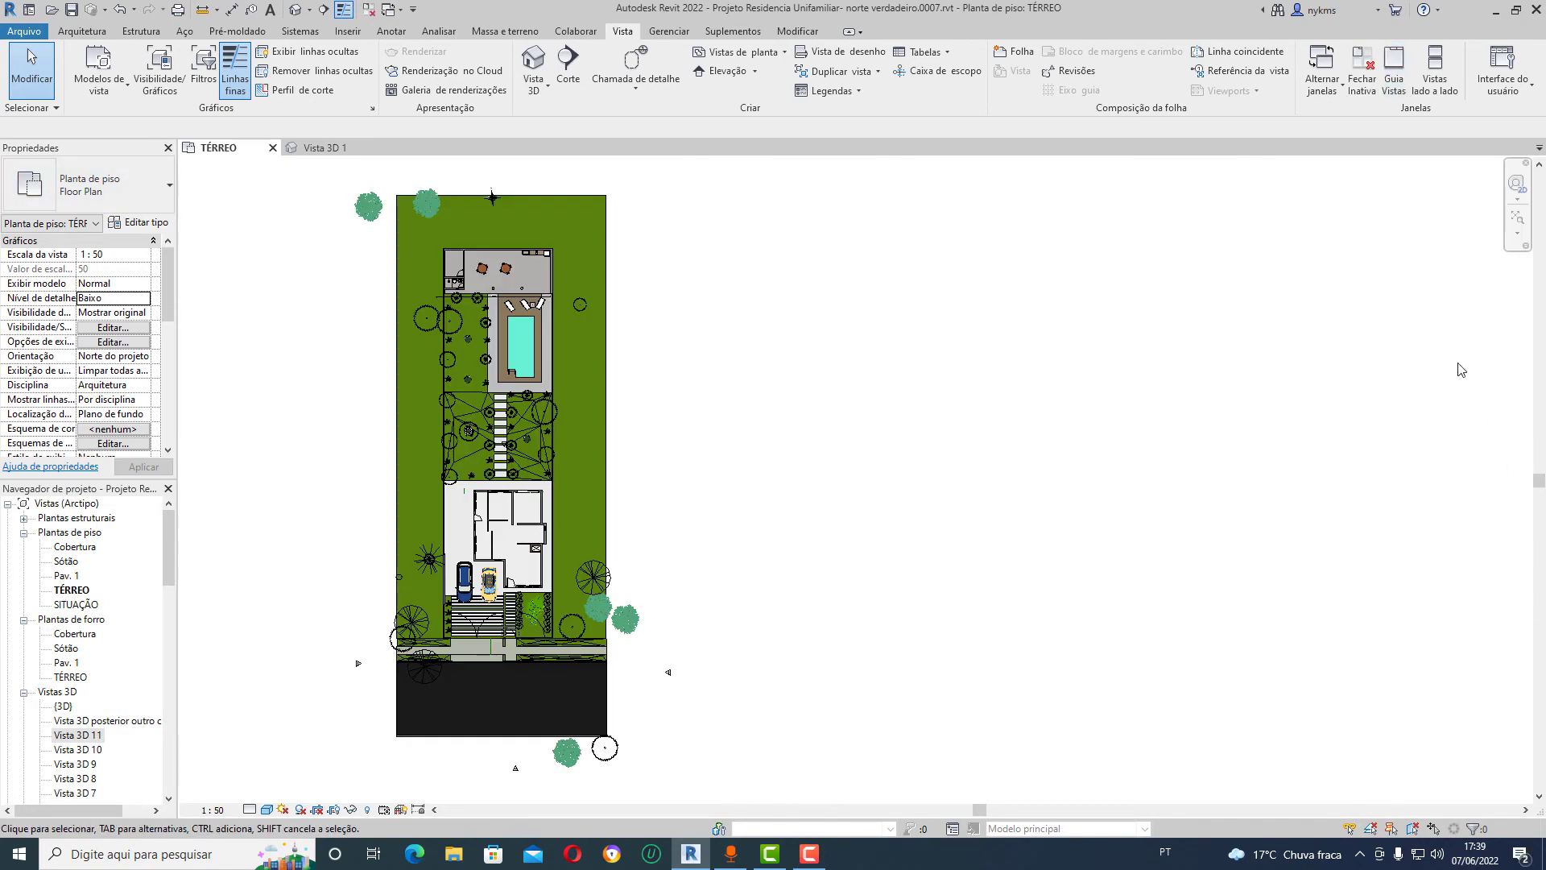
click(1516, 224)
click(318, 147)
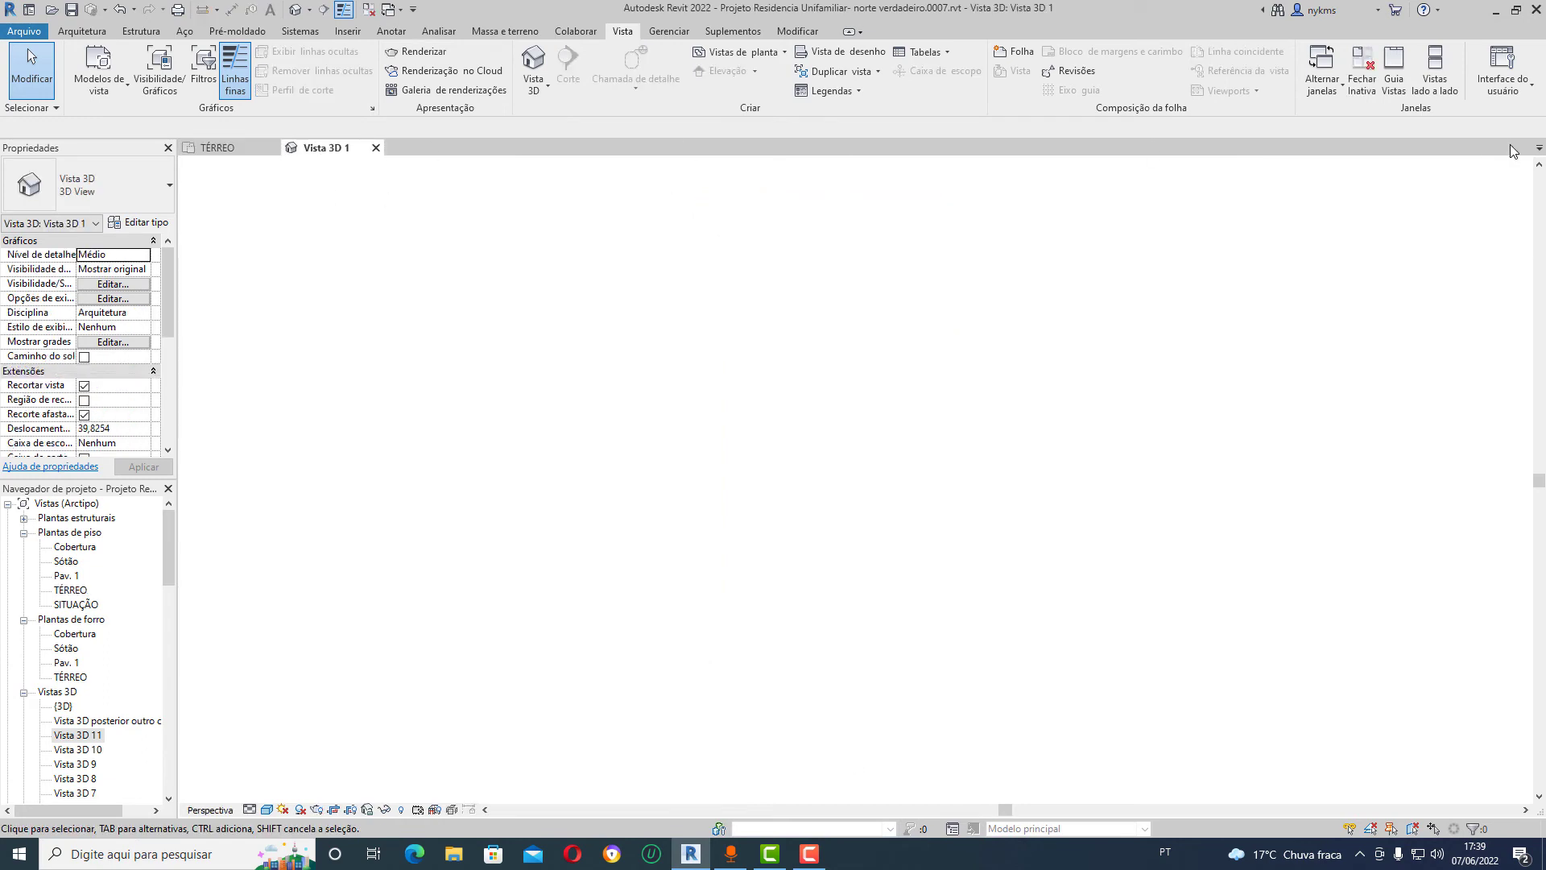
click(1525, 364)
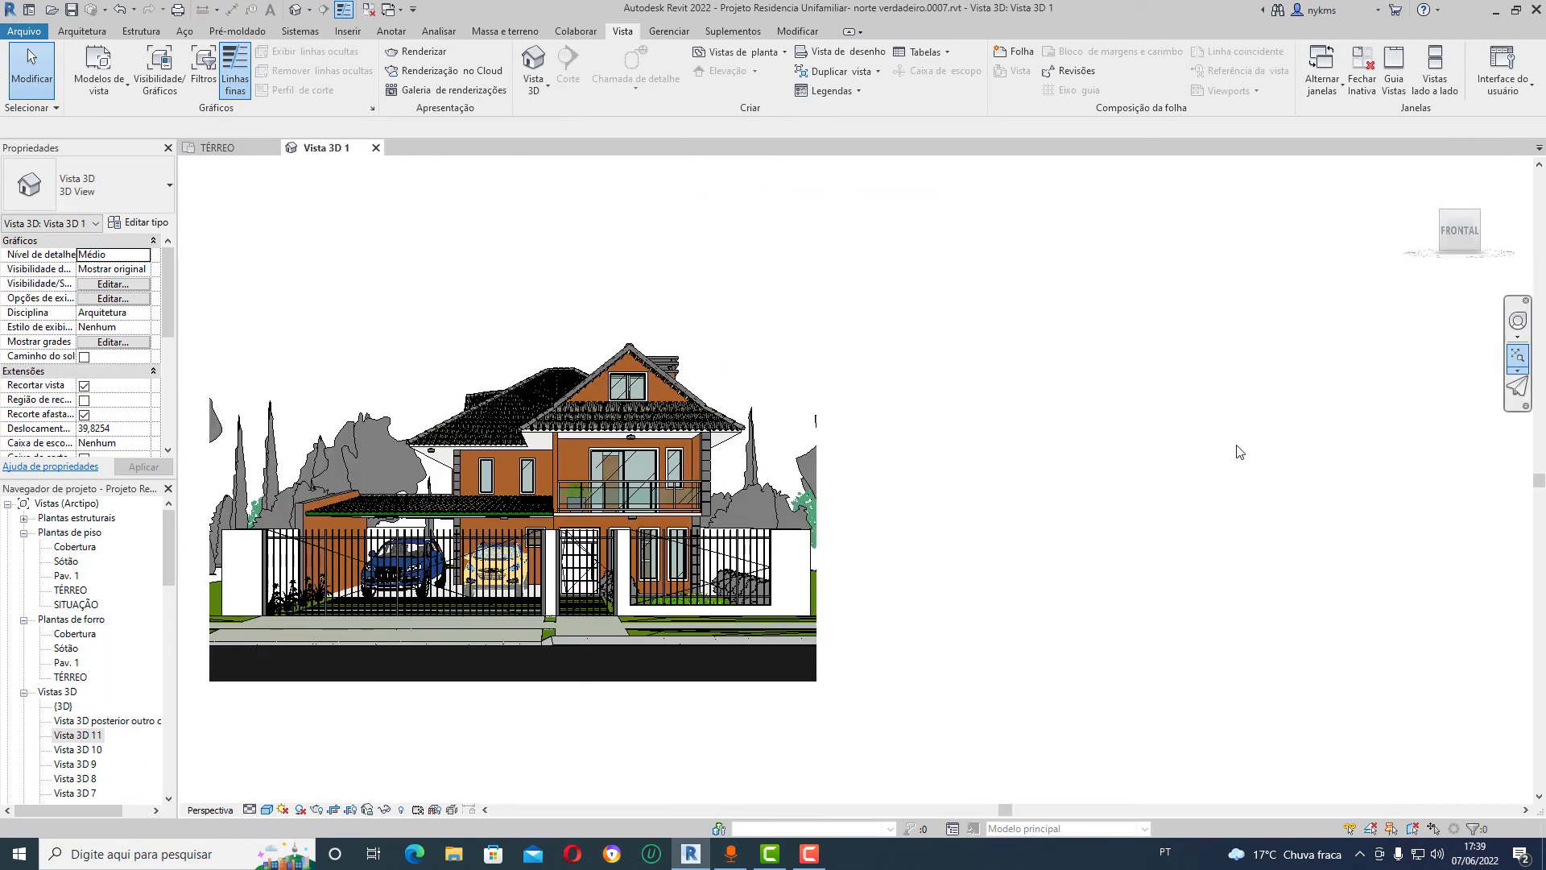